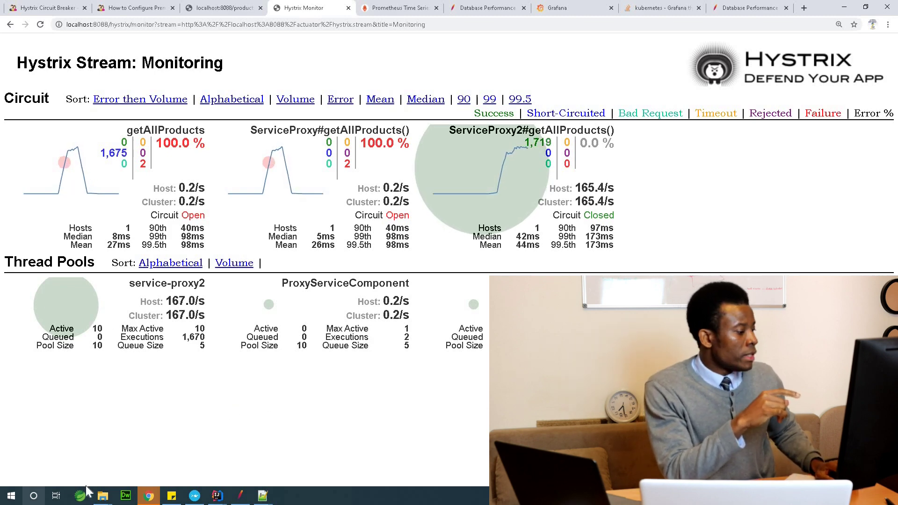
# Step: Bring up the IntelliJ window showing the productserver pom.xml
pyautogui.moveTo(217, 496)
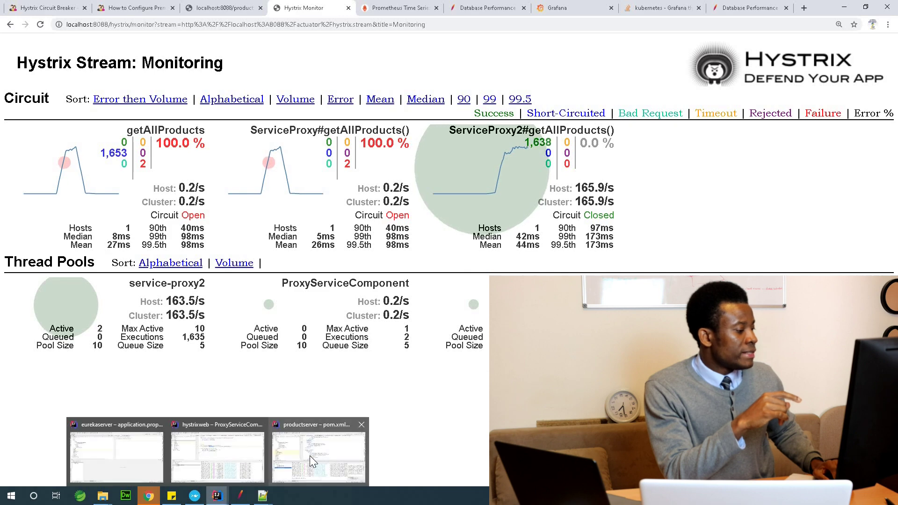
pyautogui.click(310, 455)
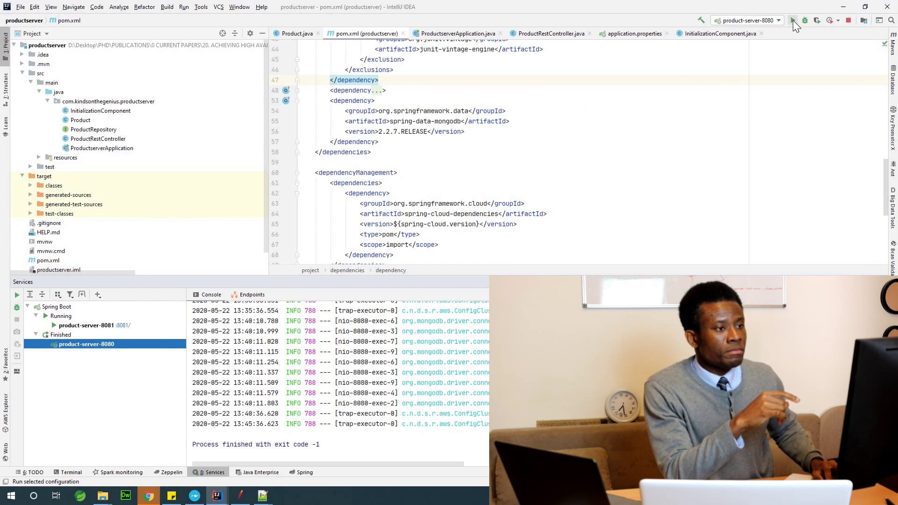
# Step: Run the product-server-8080 configuration and minimize IntelliJ
pyautogui.click(793, 21)
pyautogui.click(842, 6)
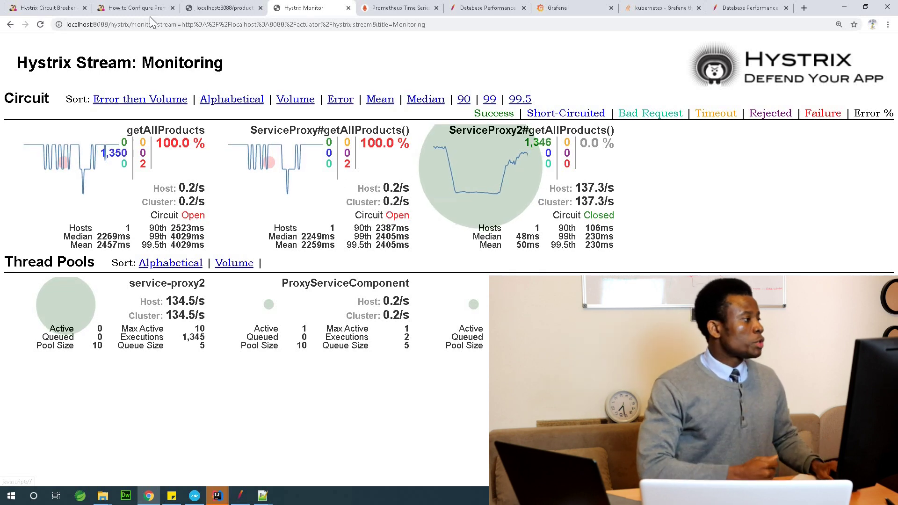
# Step: Open the Hystrix Circuit Breaker Part 4 article tab and scroll to its top
pyautogui.click(64, 12)
pyautogui.scroll(10, 248, 122)
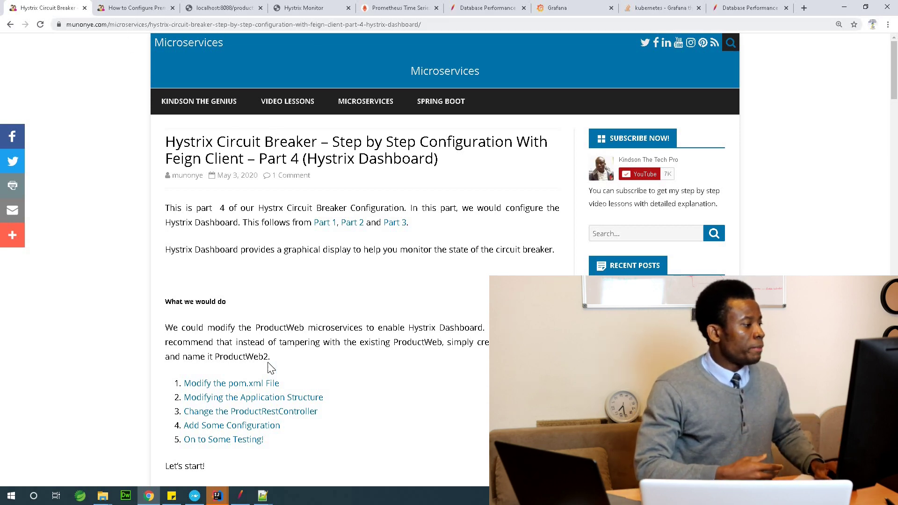
# Step: Select the hystrix-dashboard dependency block in the article's pom.xml section, then return to Hystrix Monitor
pyautogui.scroll(-10, 270, 368)
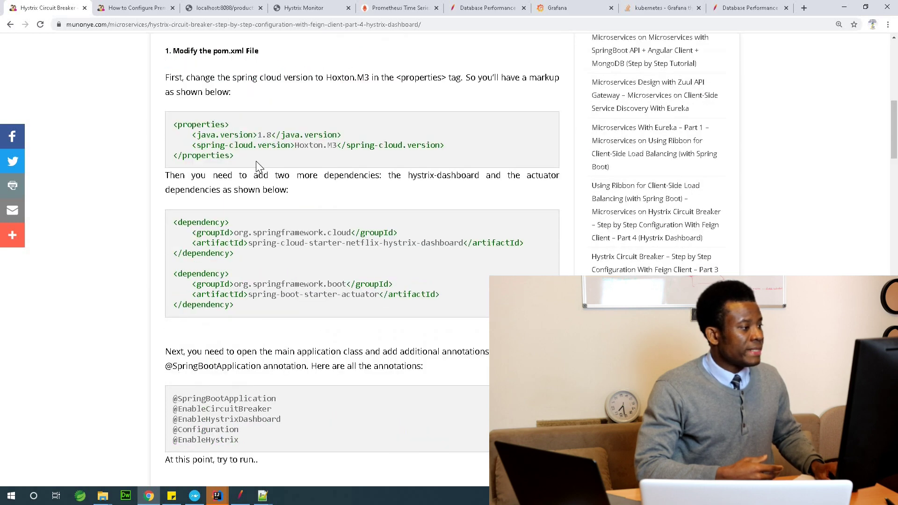
pyautogui.moveTo(183, 125); pyautogui.dragTo(234, 158)
pyautogui.moveTo(247, 254); pyautogui.dragTo(192, 222)
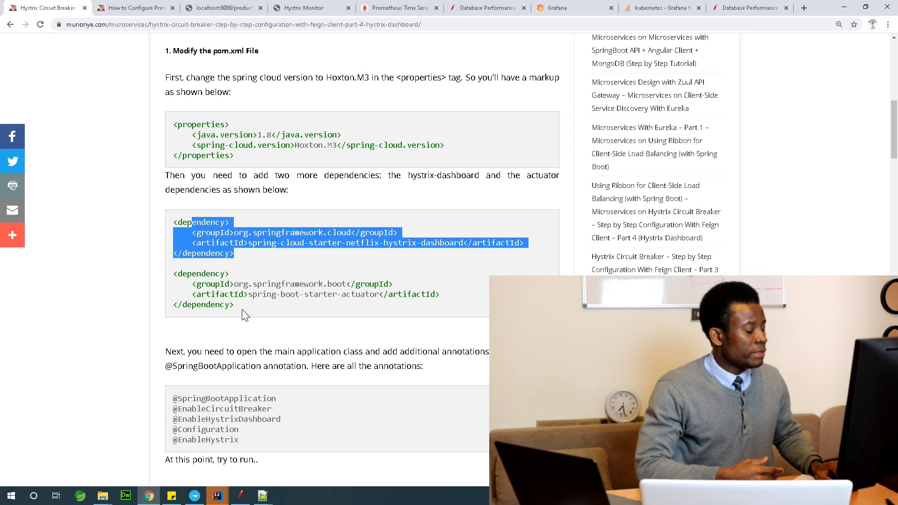
pyautogui.scroll(-4, 258, 346)
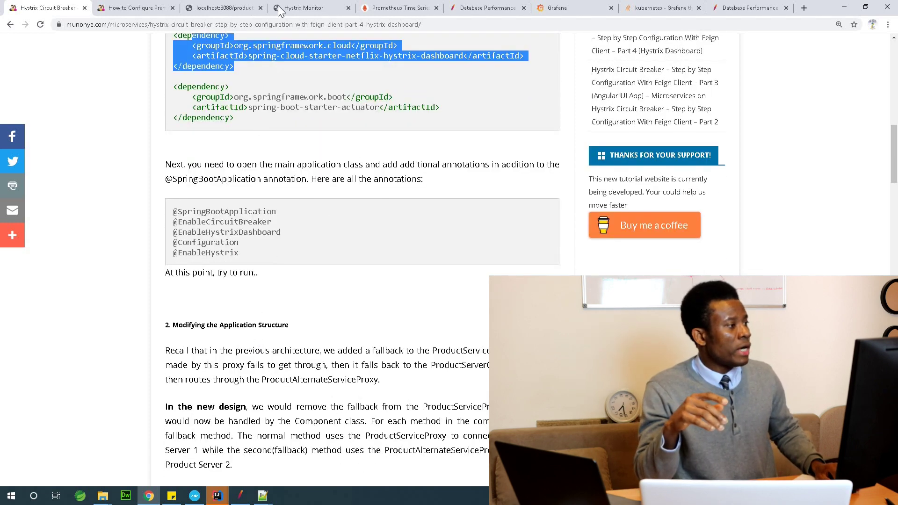
pyautogui.click(302, 10)
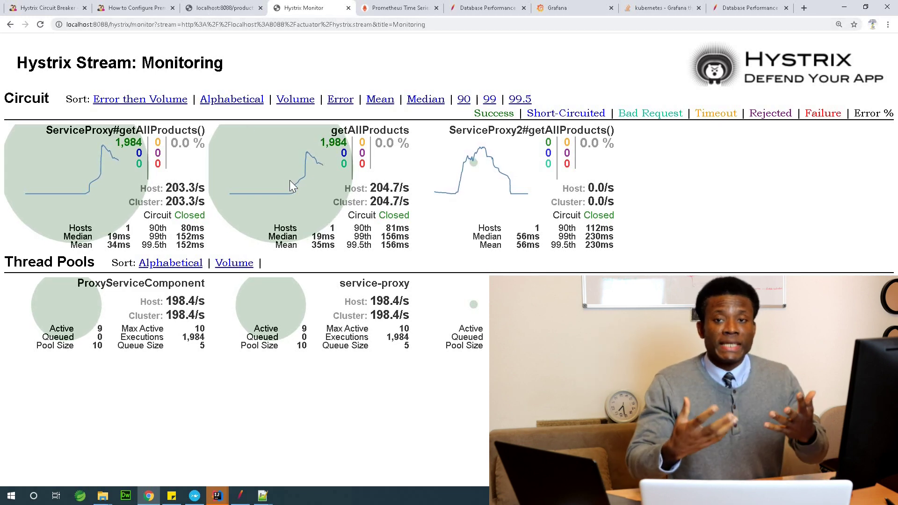
# Step: Copy the localhost:8088/products URL from the products tab and switch to JMeter
pyautogui.click(243, 8)
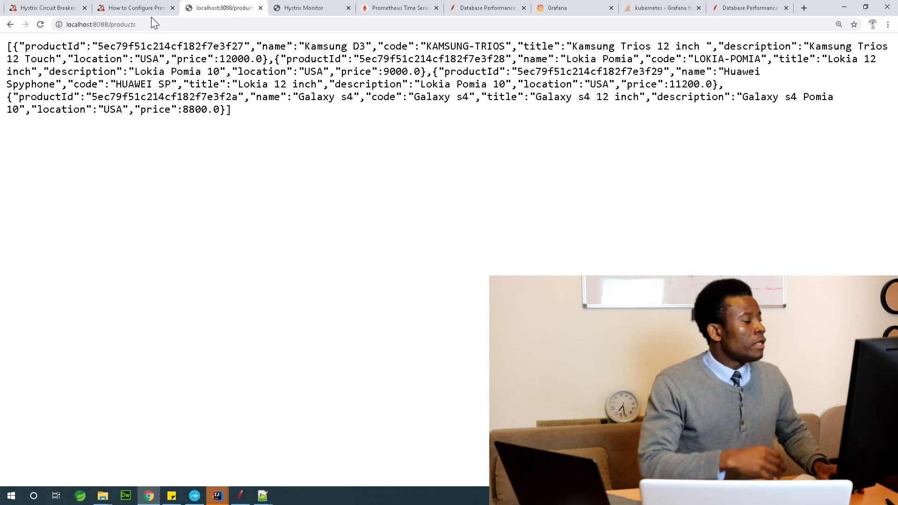
pyautogui.click(120, 23)
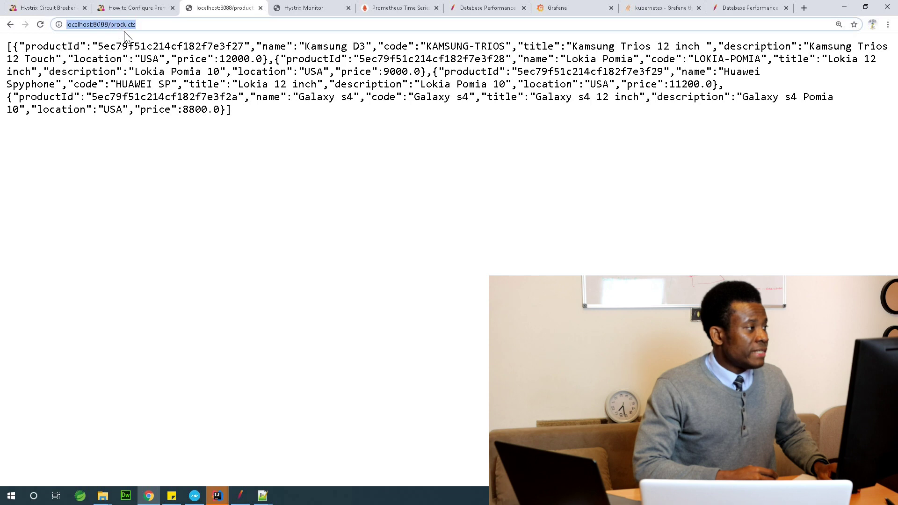
pyautogui.rightClick(122, 29)
pyautogui.click(152, 75)
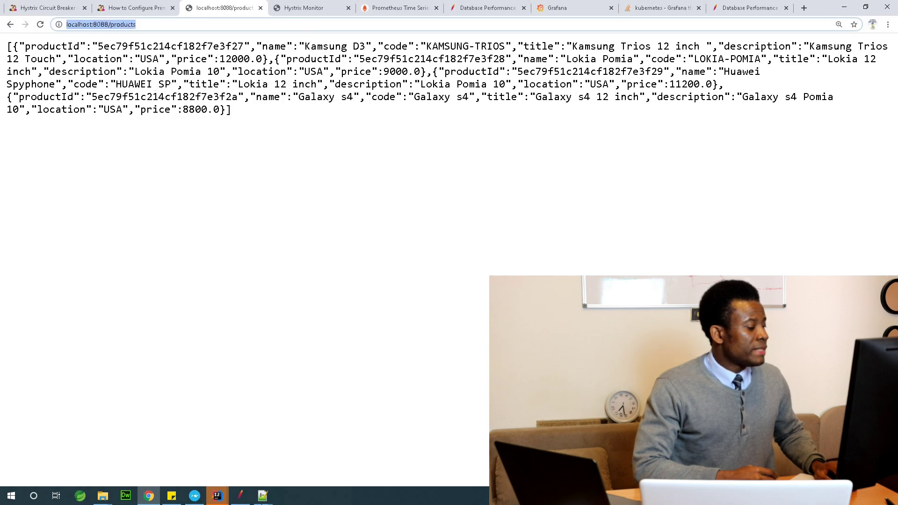
pyautogui.click(241, 495)
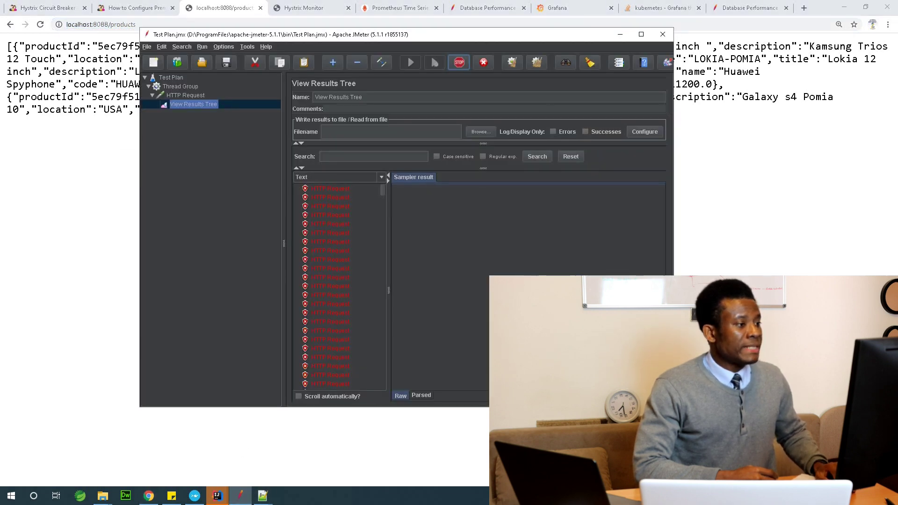
# Step: Stop the running JMeter load test and minimize Chrome and IntelliJ
pyautogui.click(483, 63)
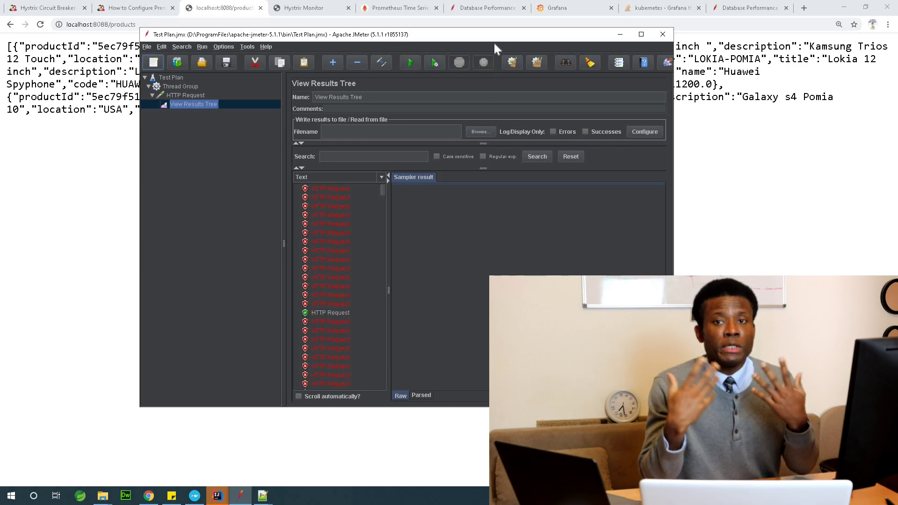
pyautogui.click(843, 8)
pyautogui.click(843, 8)
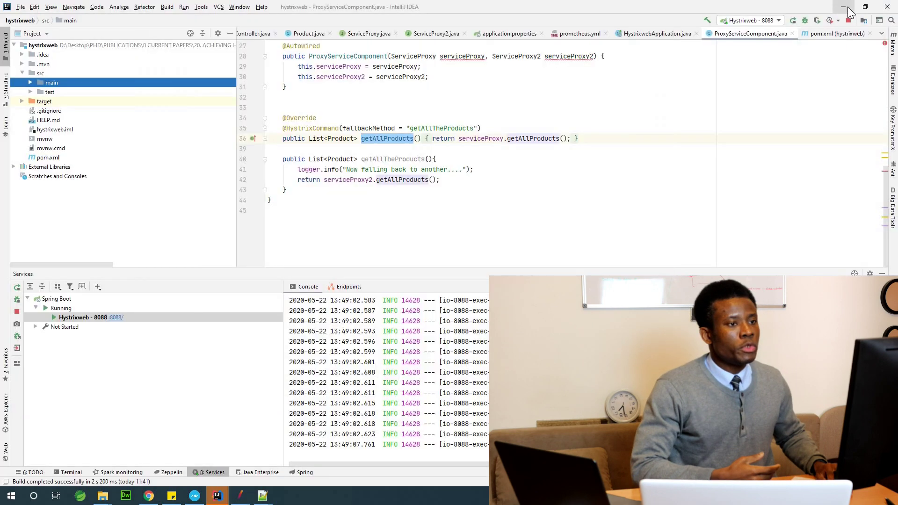
# Step: Check the Thread Group settings, then select the ApacheJMeter.jar desktop shortcut
pyautogui.click(620, 34)
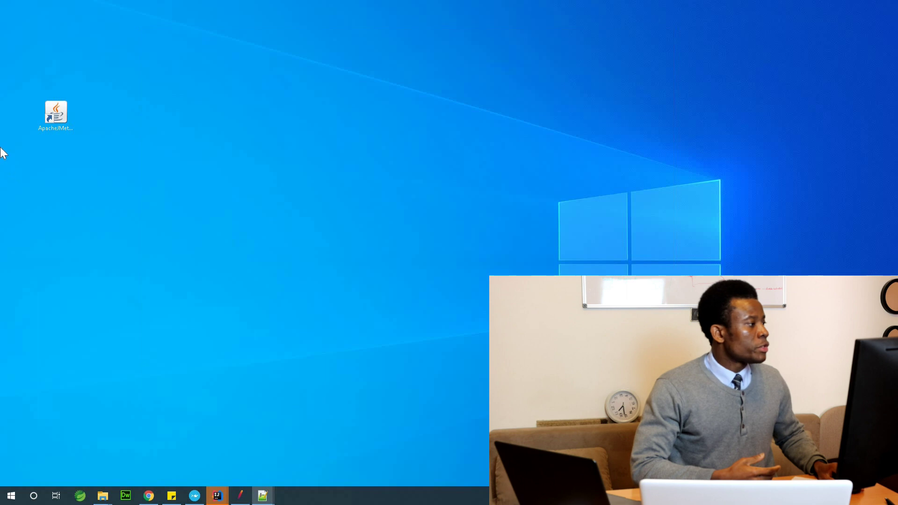
pyautogui.click(76, 109)
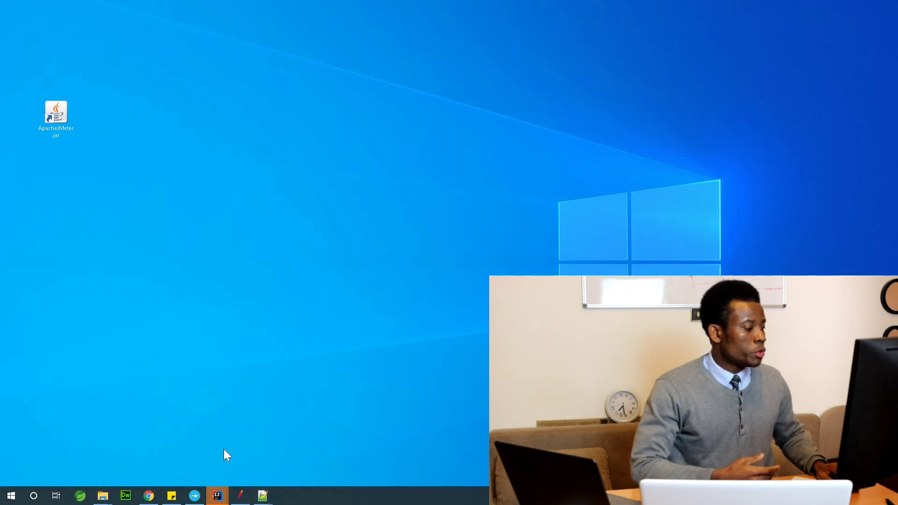
pyautogui.click(240, 496)
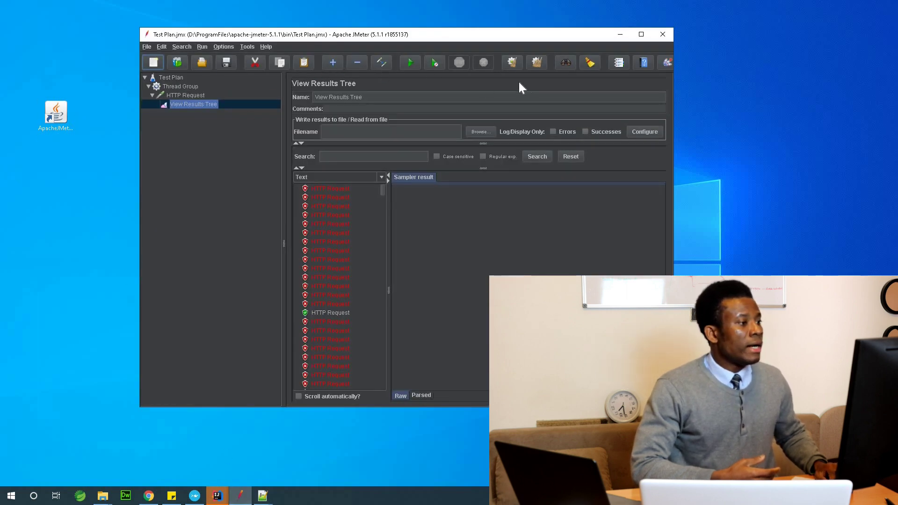
pyautogui.click(175, 88)
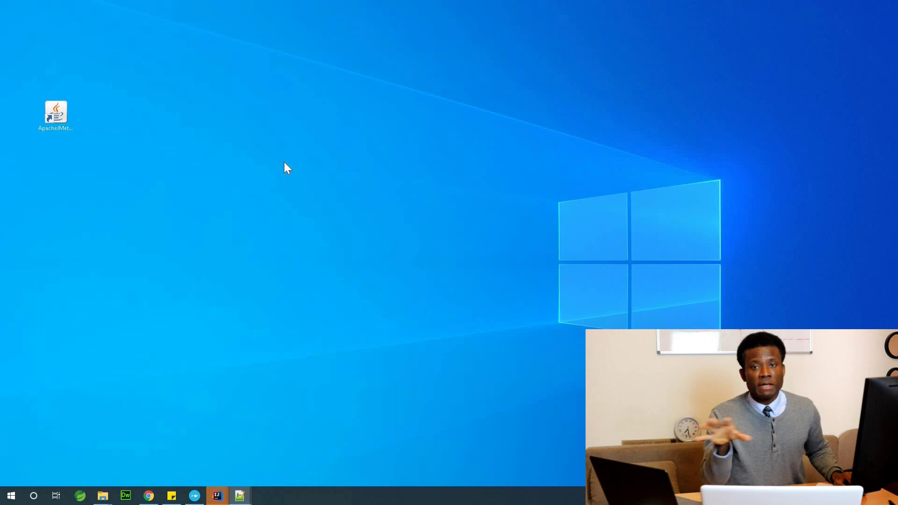
pyautogui.click(51, 116)
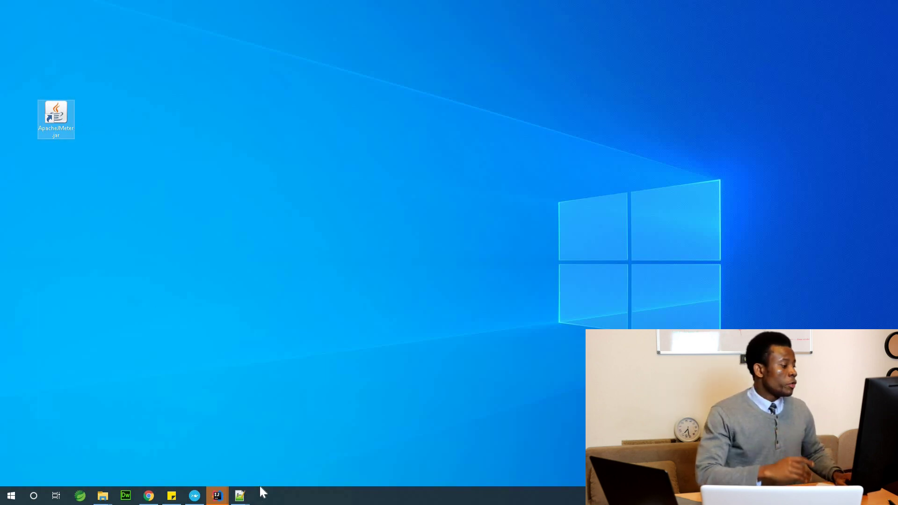
# Step: Copy the localhost:8088/products address again from Chrome's address bar
pyautogui.click(149, 496)
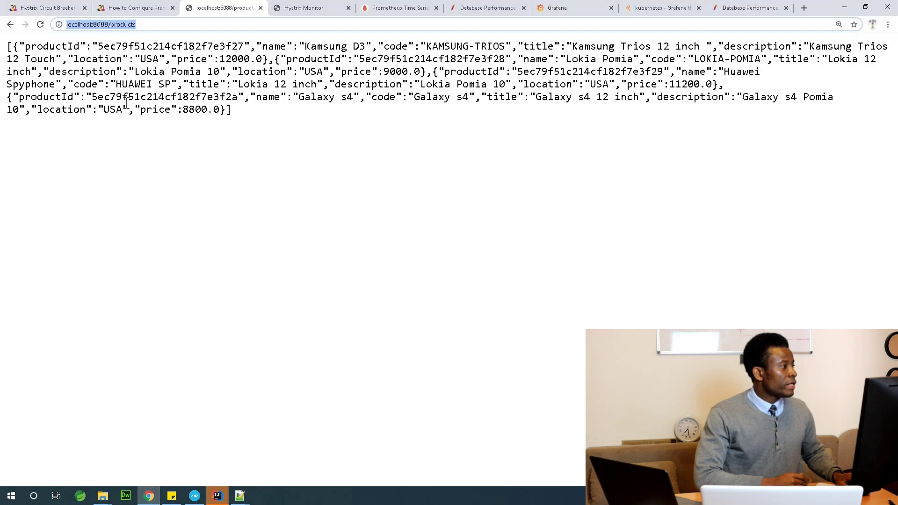
pyautogui.rightClick(122, 26)
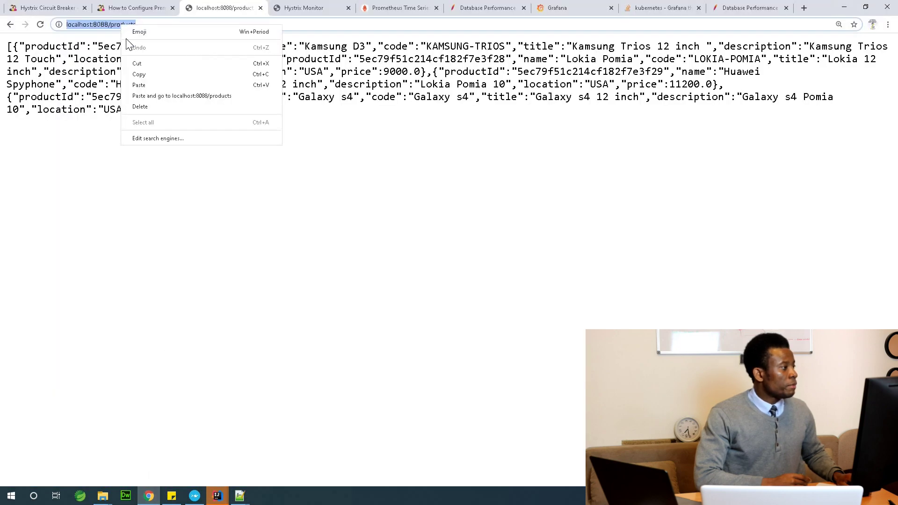
pyautogui.click(139, 75)
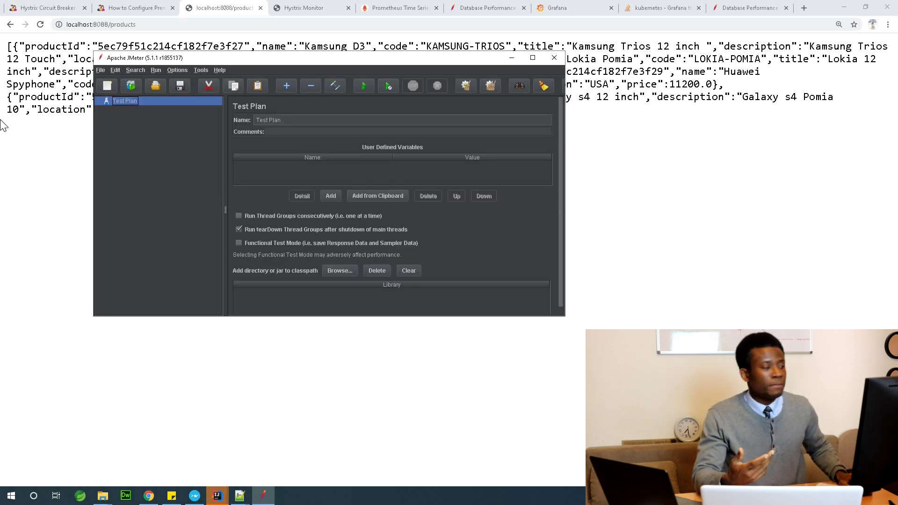
# Step: Add a Thread Group, edit its thread and loop counts, and save as Thread Group.jmx
pyautogui.moveTo(194, 60); pyautogui.dragTo(322, 65)
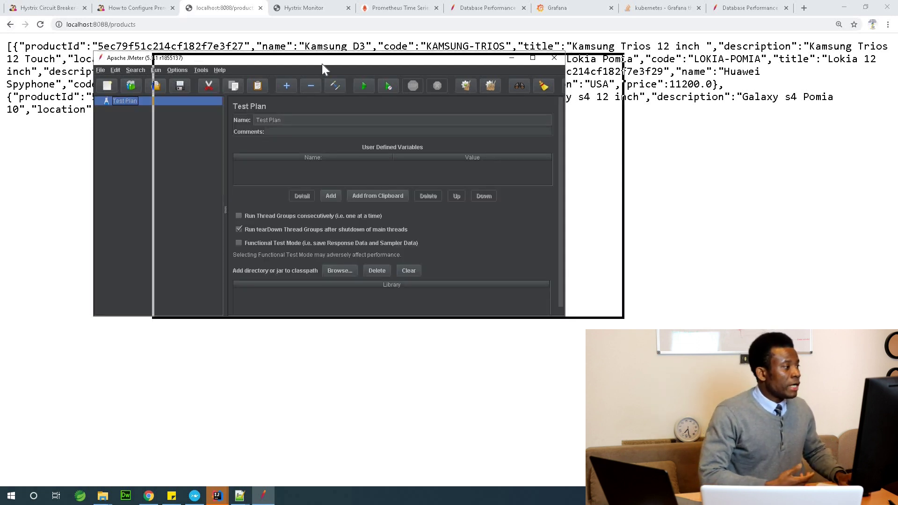
pyautogui.rightClick(260, 106)
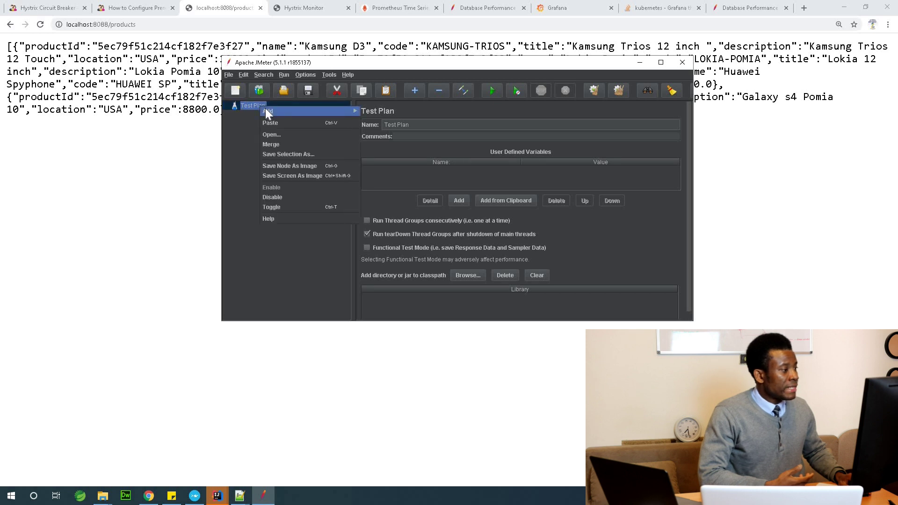
pyautogui.moveTo(264, 109)
pyautogui.moveTo(405, 114)
pyautogui.click(436, 109)
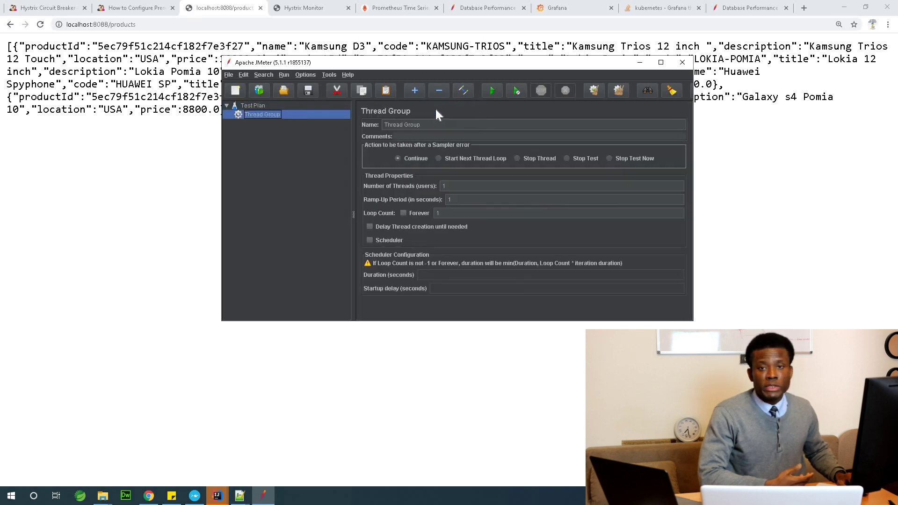
pyautogui.click(472, 186)
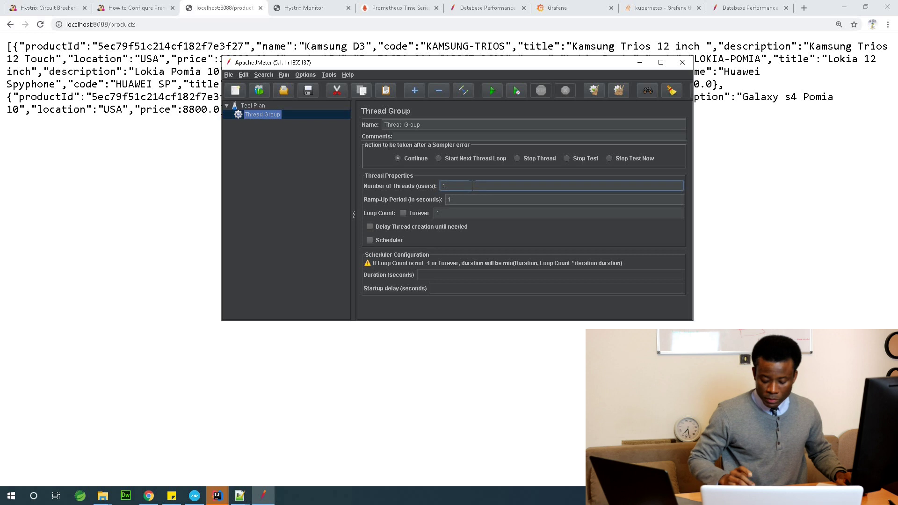
pyautogui.click(449, 213)
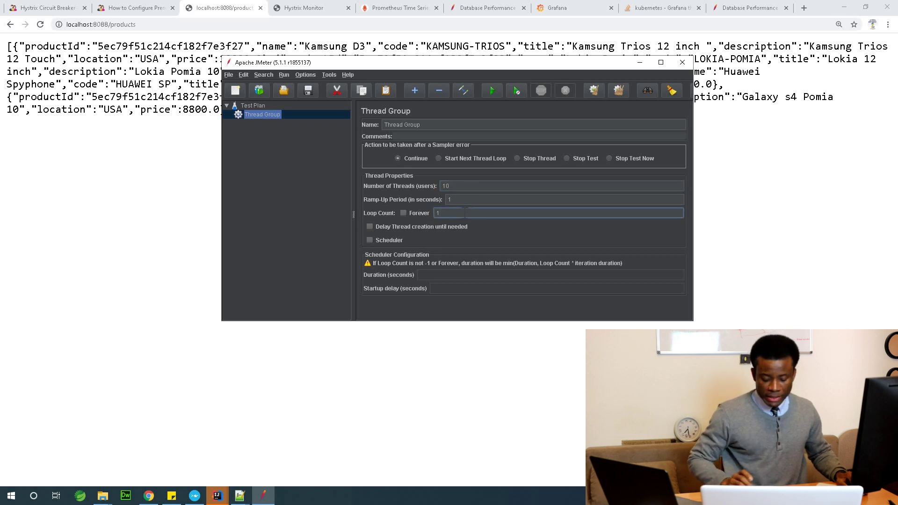
pyautogui.write('000')
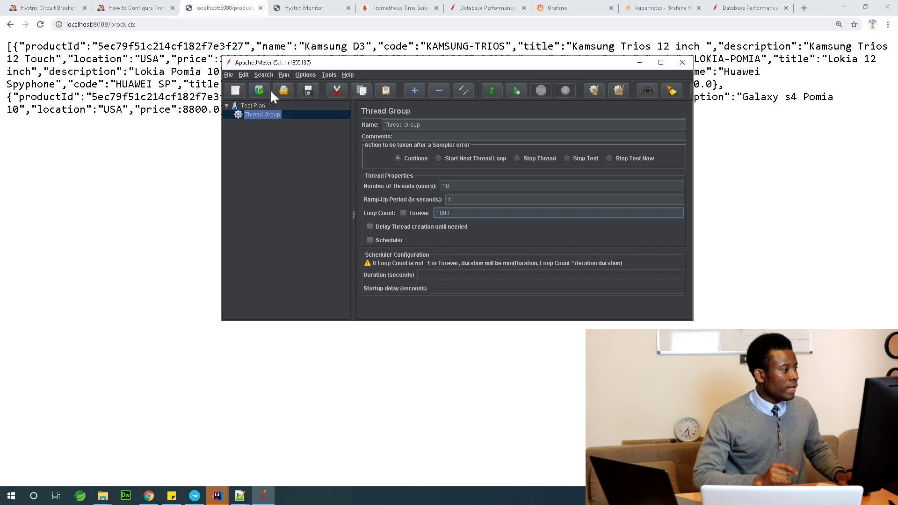
pyautogui.click(307, 89)
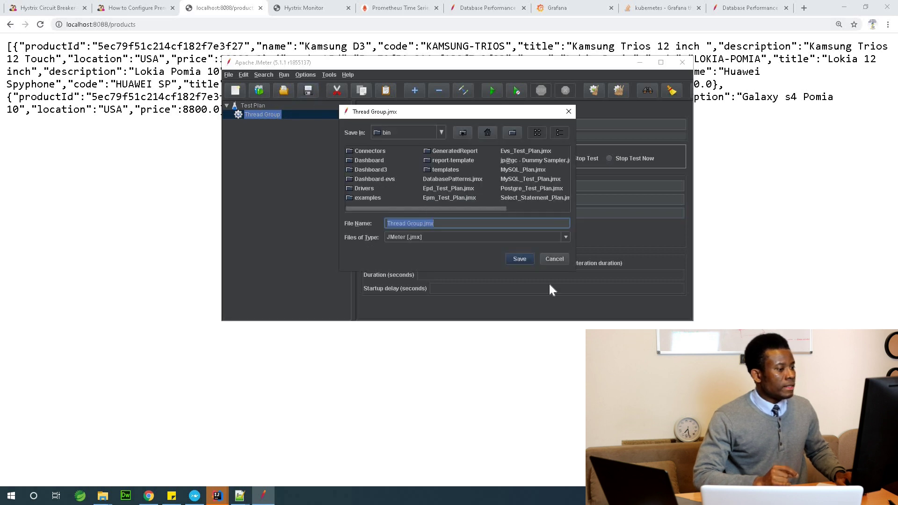
pyautogui.click(520, 258)
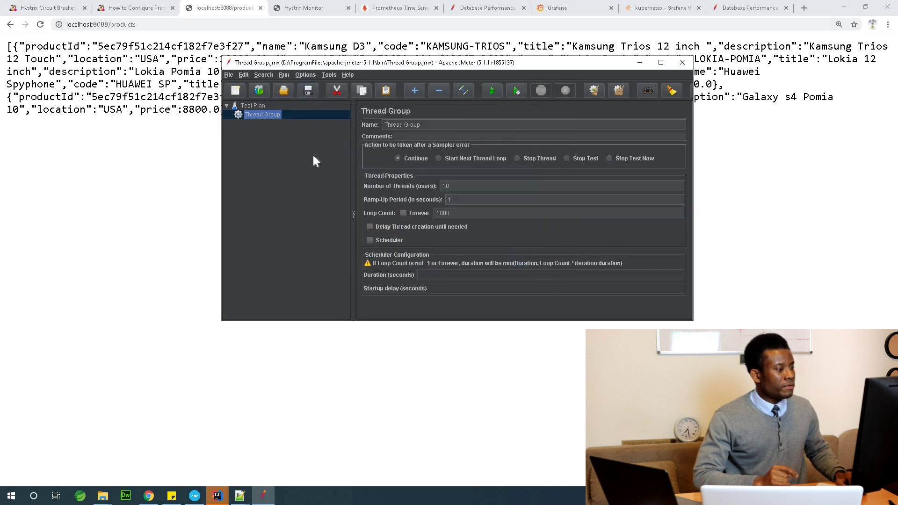
pyautogui.rightClick(270, 116)
pyautogui.moveTo(362, 123)
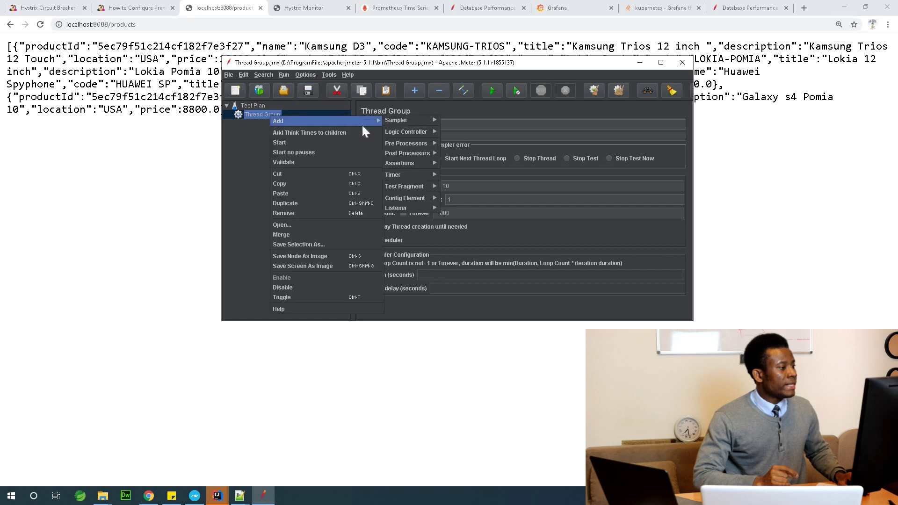
pyautogui.moveTo(401, 119)
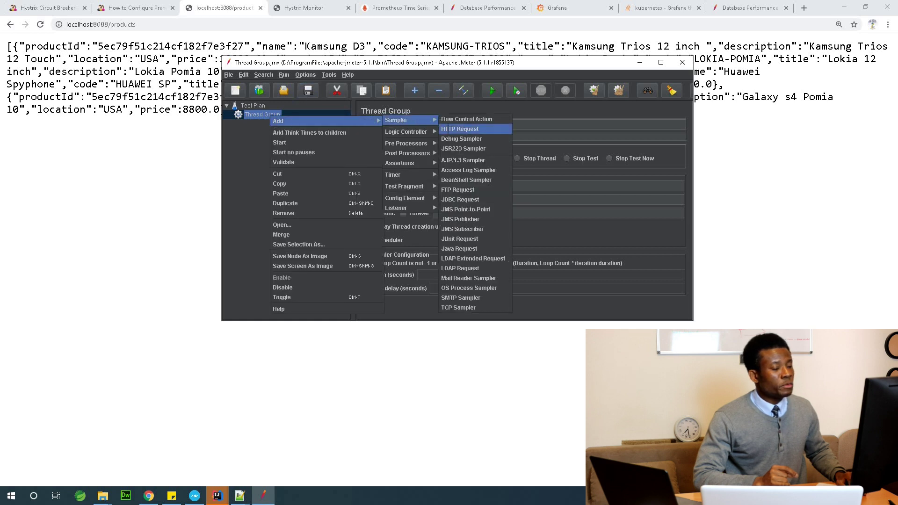
pyautogui.click(467, 130)
pyautogui.click(543, 171)
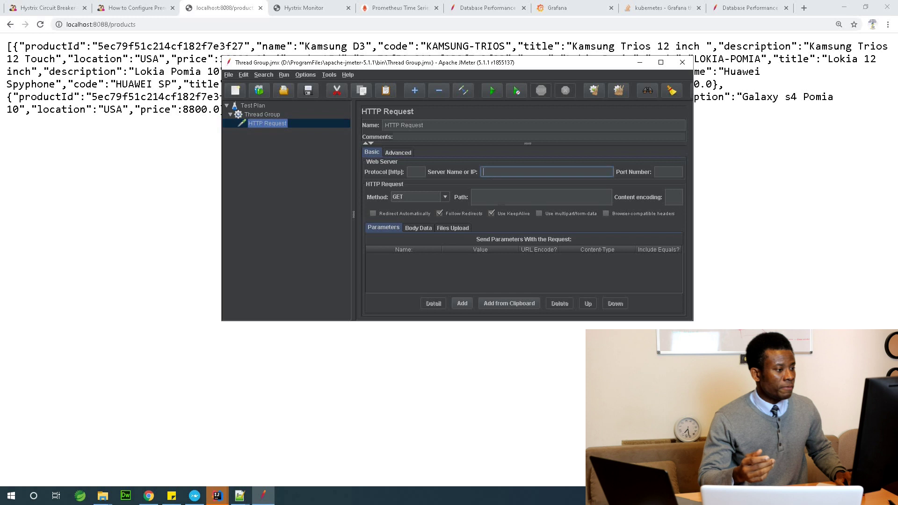
pyautogui.click(500, 197)
pyautogui.hotkey('ctrl', 'v')
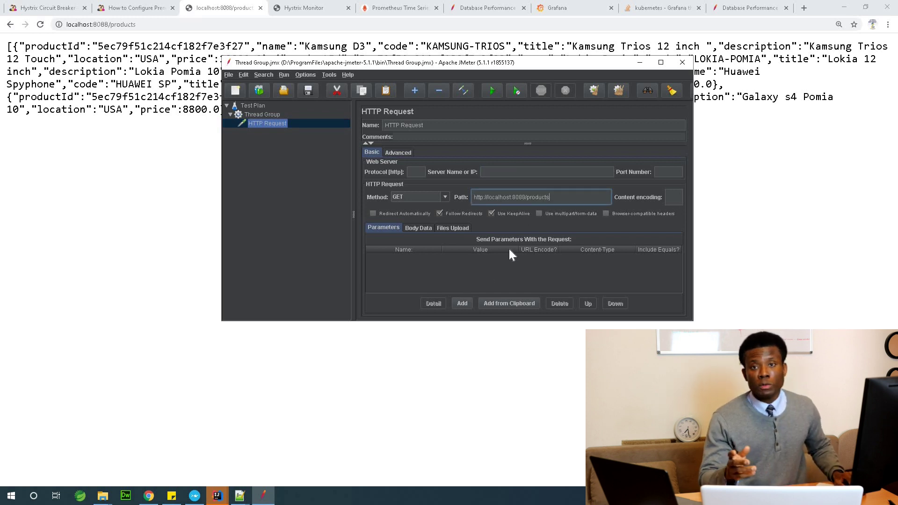
# Step: Attach a View Results Tree listener under the HTTP Request
pyautogui.rightClick(270, 124)
pyautogui.moveTo(330, 132)
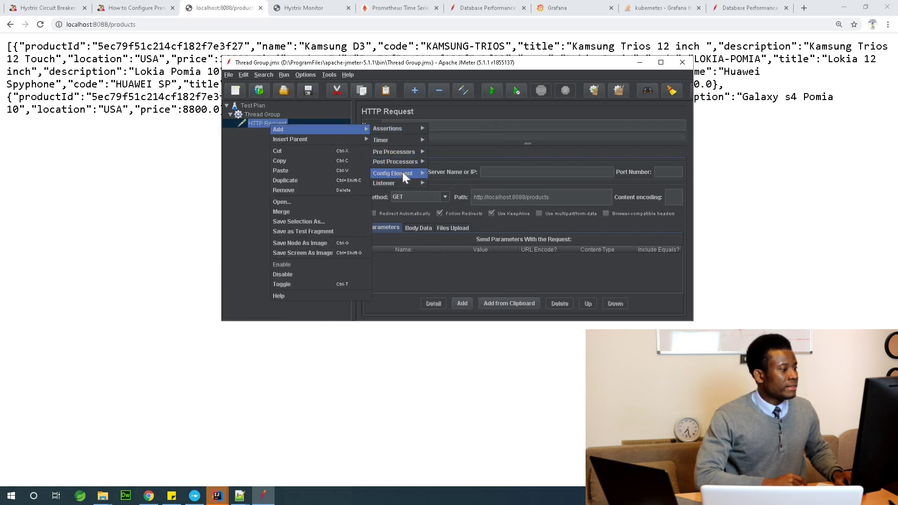
pyautogui.moveTo(419, 185)
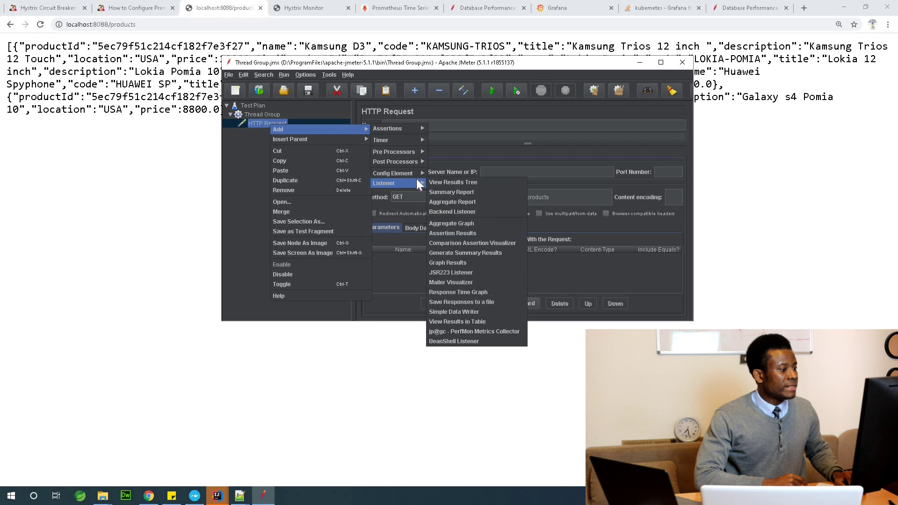
pyautogui.click(457, 182)
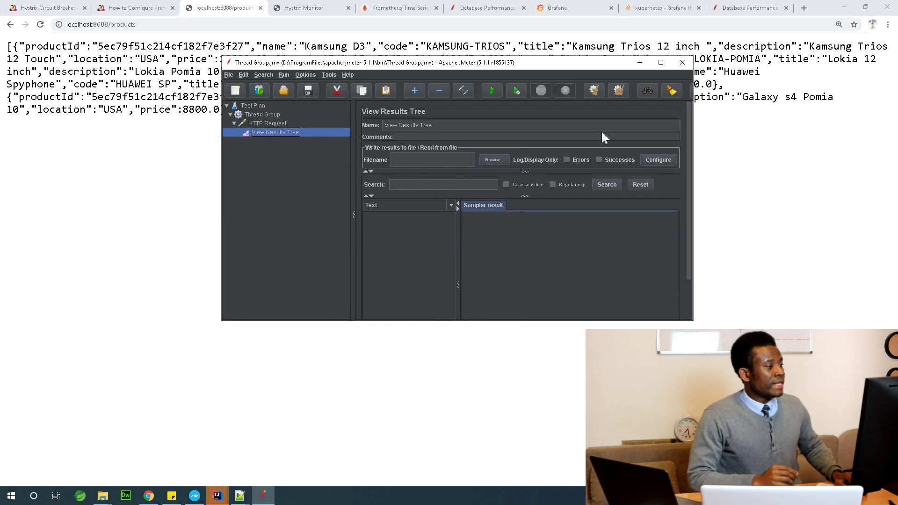
# Step: Start the test from the Test Plan, watch View Results Tree fill, then minimize JMeter
pyautogui.click(253, 105)
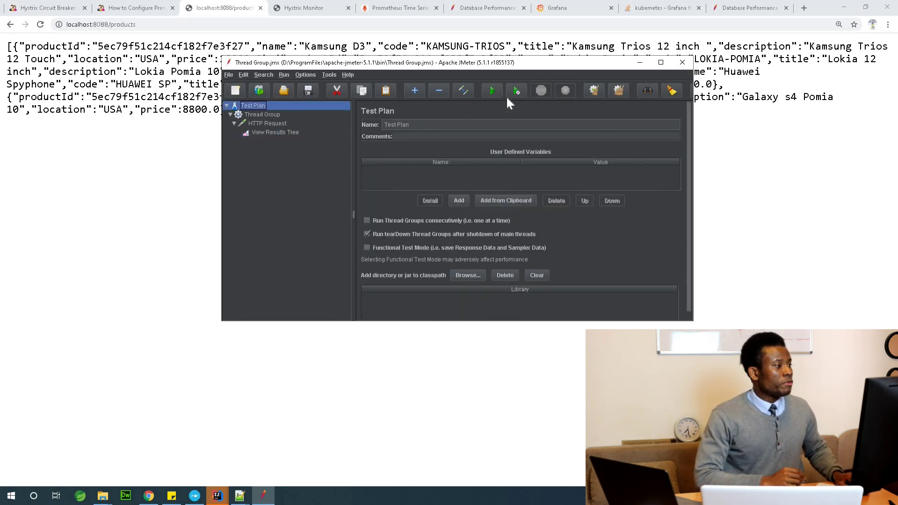
pyautogui.click(492, 90)
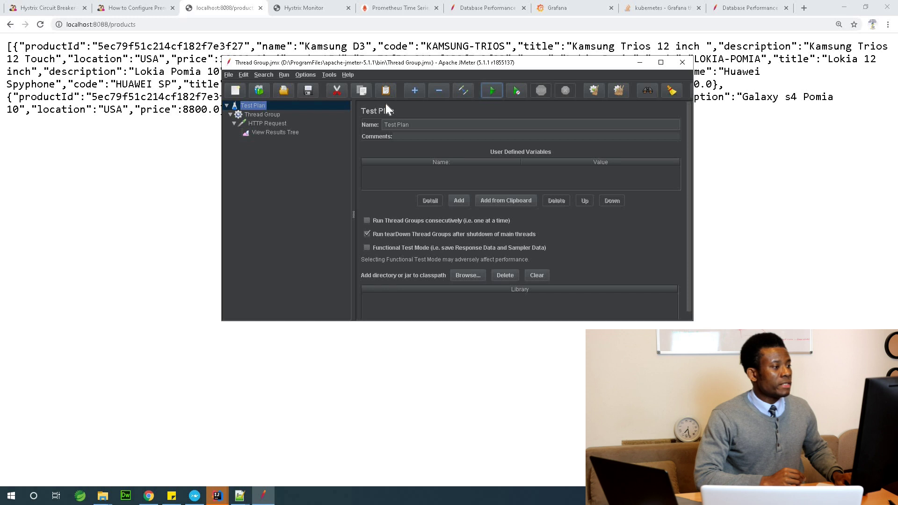
pyautogui.click(291, 132)
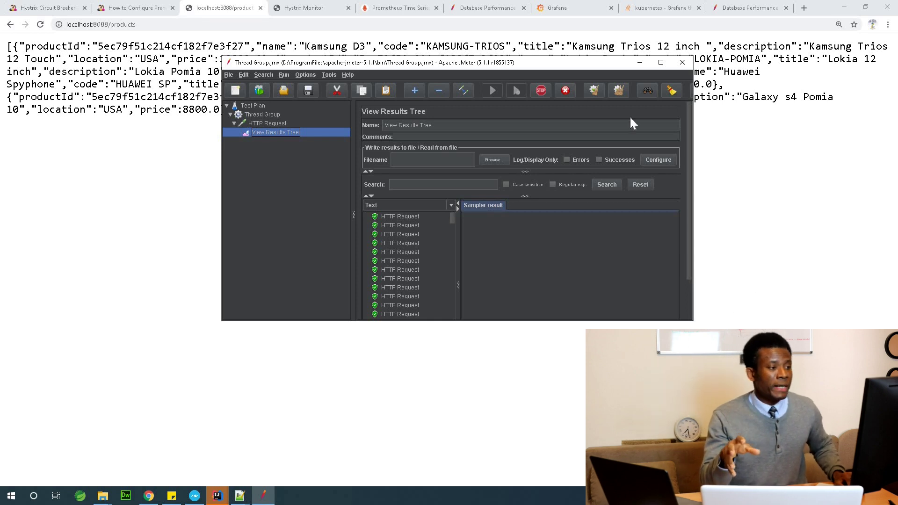
pyautogui.click(640, 62)
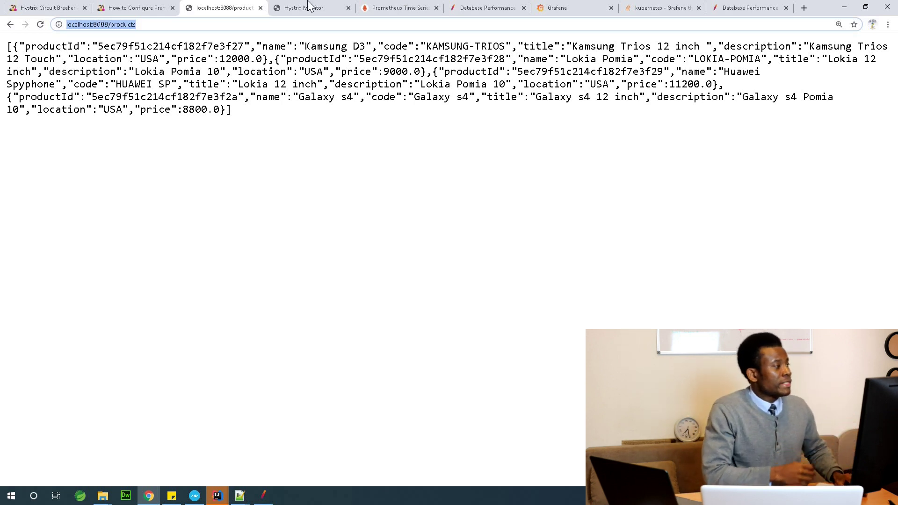
# Step: Check the Hystrix Monitor and Prometheus graph tabs, then open the Prometheus-Grafana tutorial
pyautogui.click(292, 12)
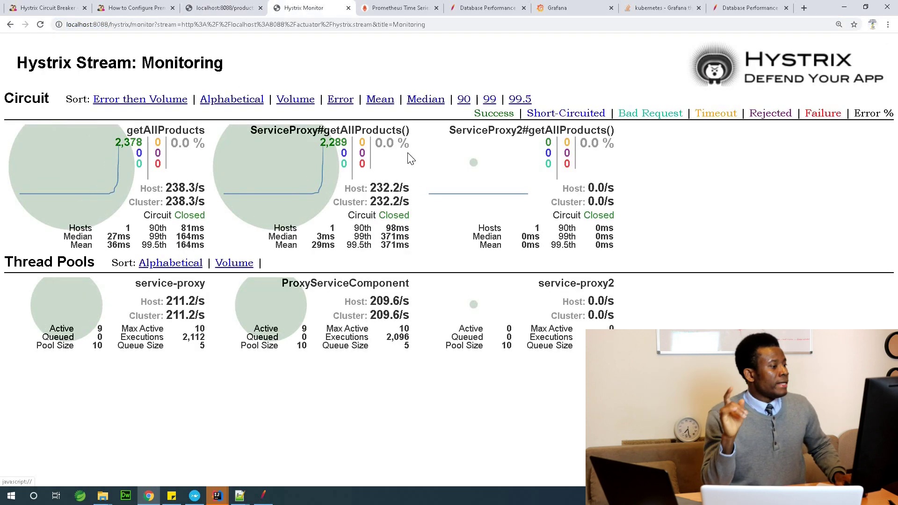
pyautogui.click(399, 10)
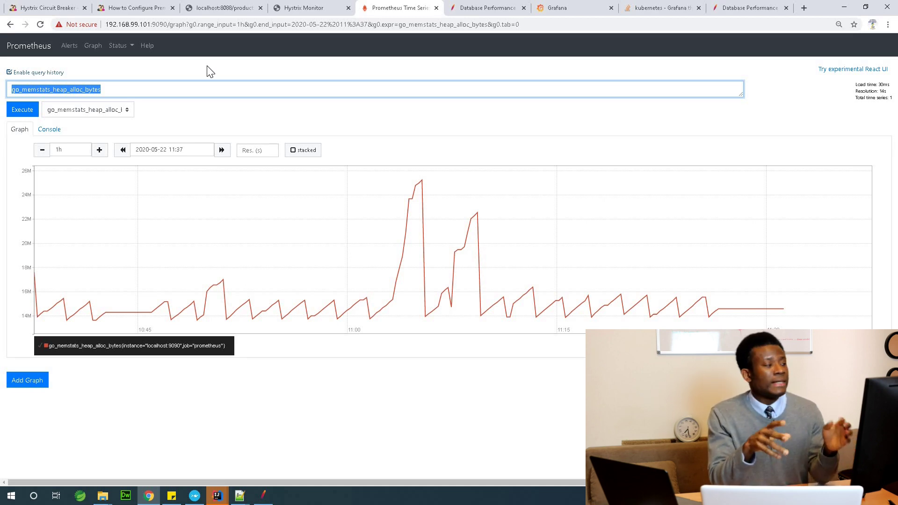
pyautogui.click(145, 10)
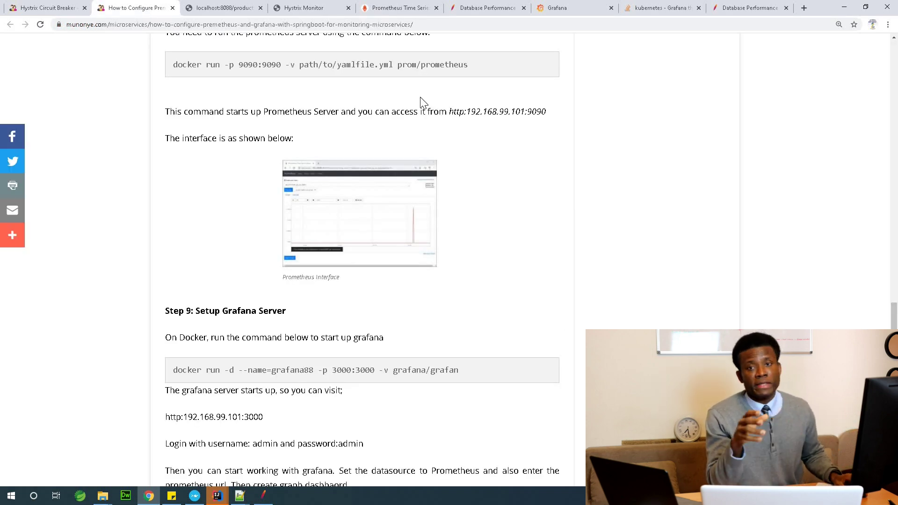
# Step: Scroll back to the article's top, then return to the go_memstats_heap_alloc_bytes graph in Prometheus
pyautogui.scroll(10, 520, 115)
pyautogui.scroll(15, 521, 118)
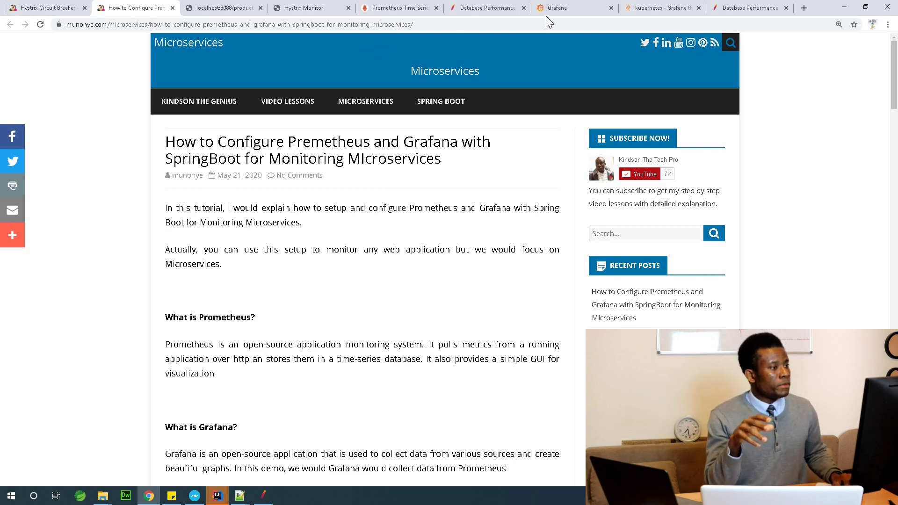
pyautogui.click(411, 12)
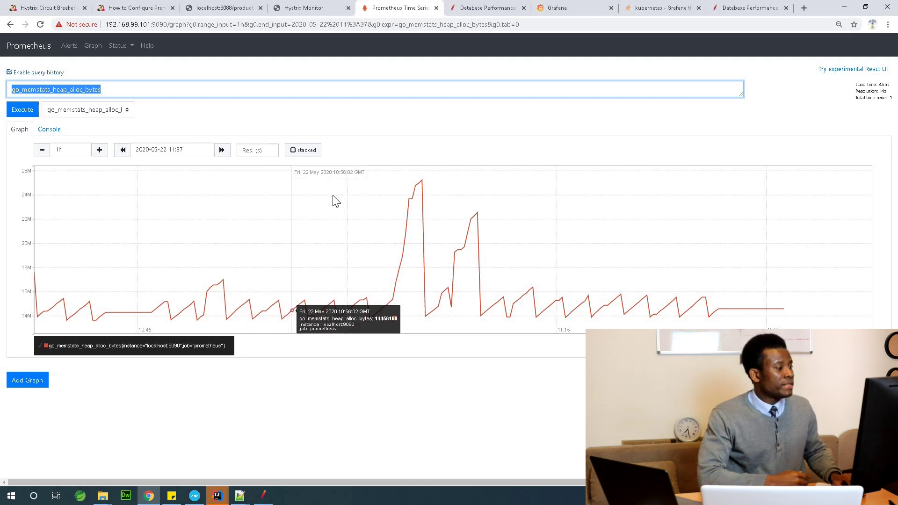
# Step: Refresh the heap graph, then chart go_memstats_gc_sys_bytes instead
pyautogui.click(30, 114)
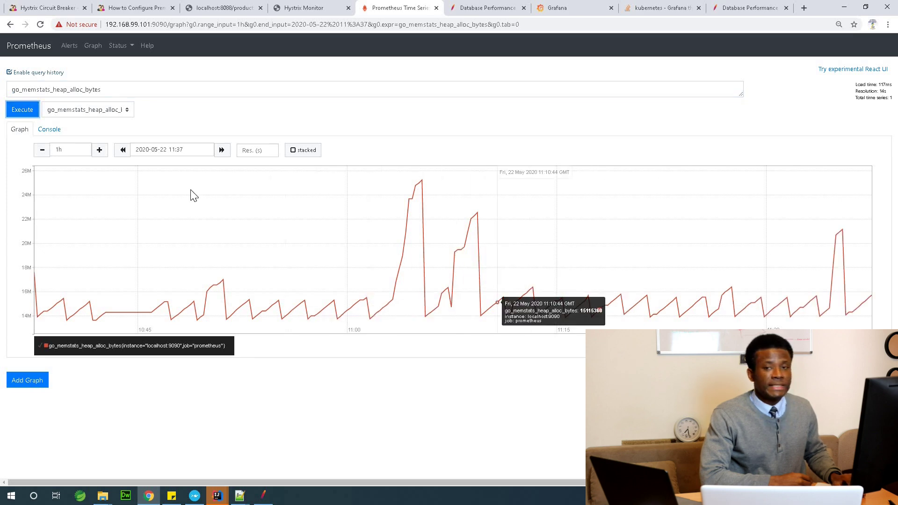
pyautogui.click(66, 112)
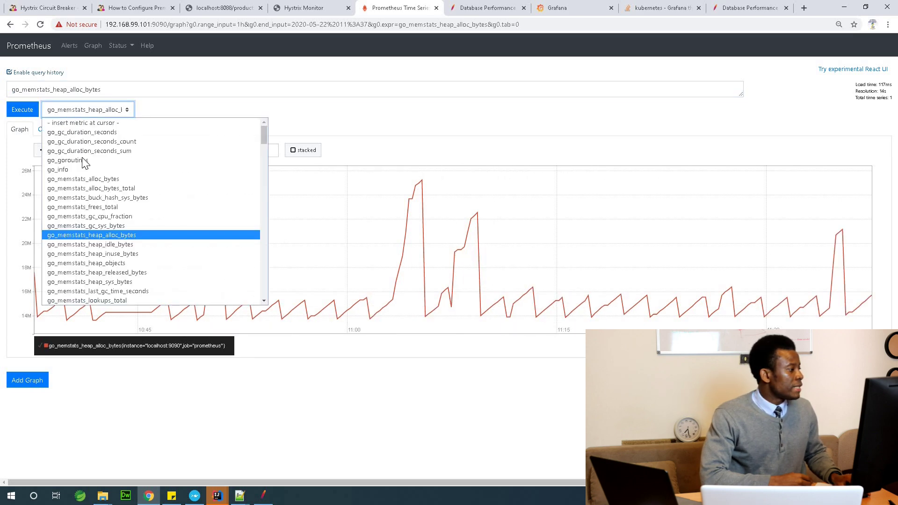
pyautogui.click(108, 226)
pyautogui.click(26, 110)
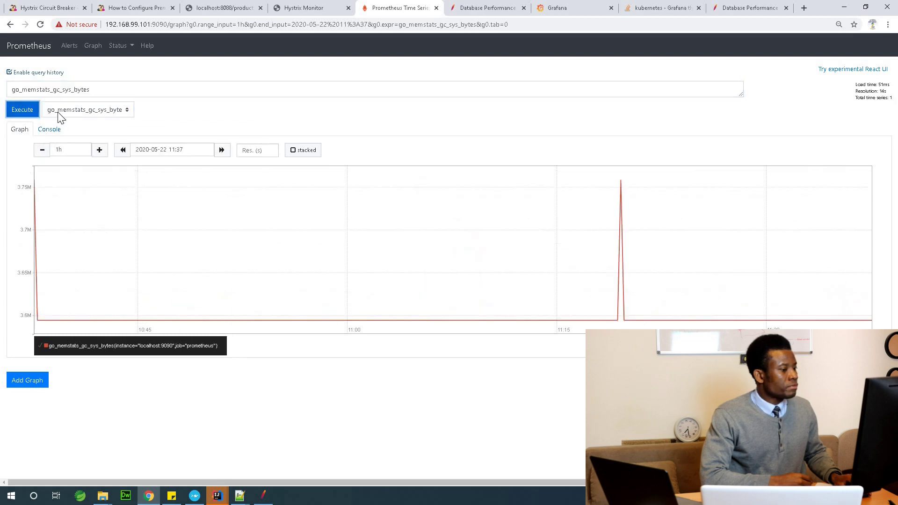
# Step: Graph go_gc_duration_seconds, showing its five quantile series over 1h
pyautogui.click(88, 110)
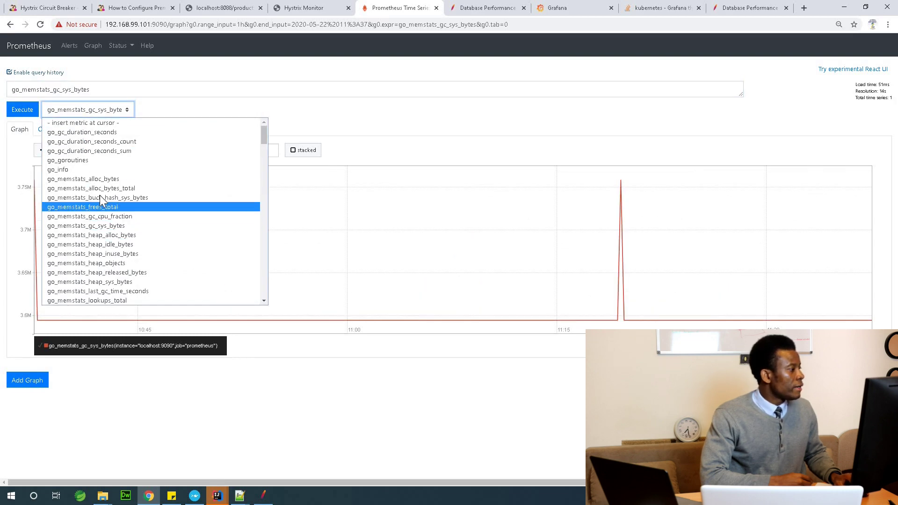
pyautogui.click(100, 131)
pyautogui.click(27, 112)
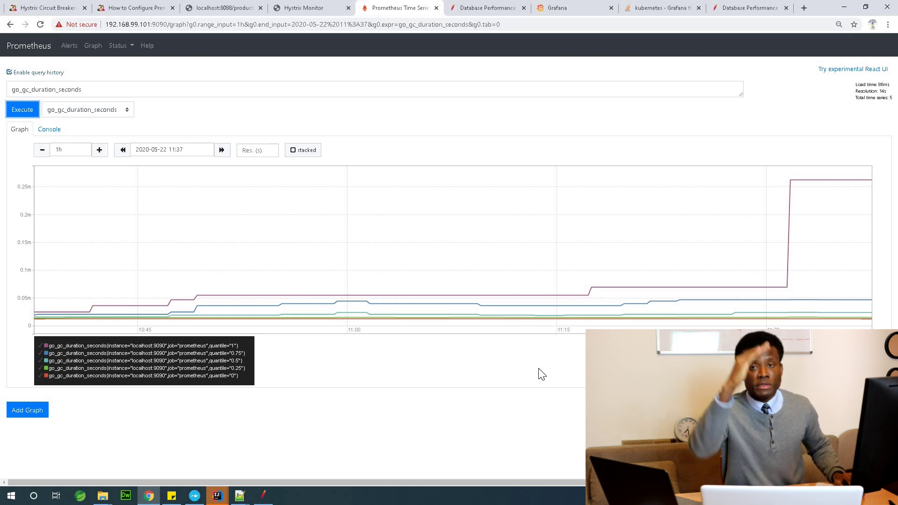
pyautogui.click(126, 111)
# Step: Browse the remaining metrics without changing the query, then move to the Grafana login page
pyautogui.scroll(-8, 206, 225)
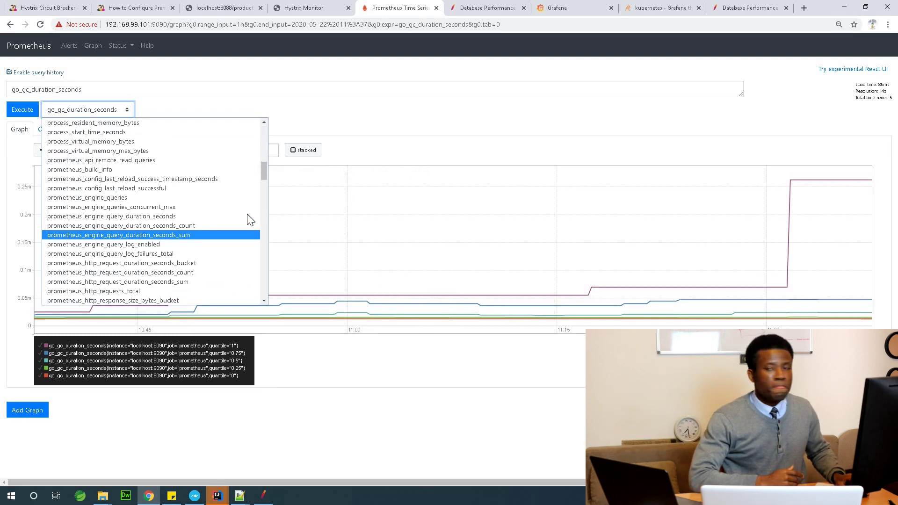
pyautogui.click(379, 201)
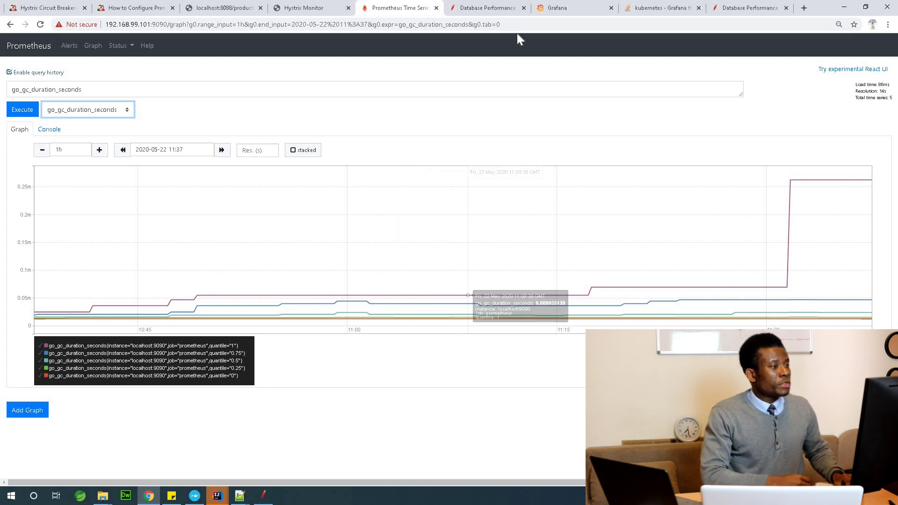
pyautogui.click(560, 11)
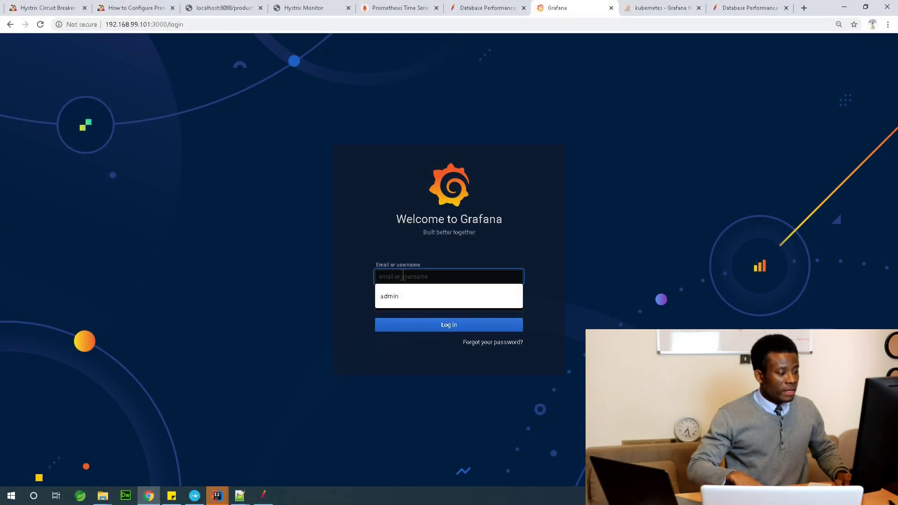
# Step: Log in to Grafana with the saved administrator username and password, skipping the new-password prompt
pyautogui.click(409, 296)
pyautogui.click(418, 306)
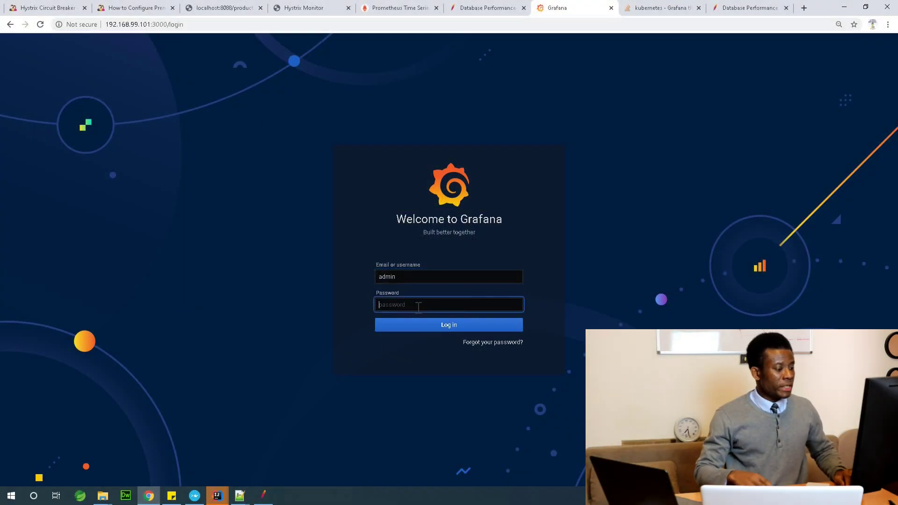
pyautogui.write('admi')
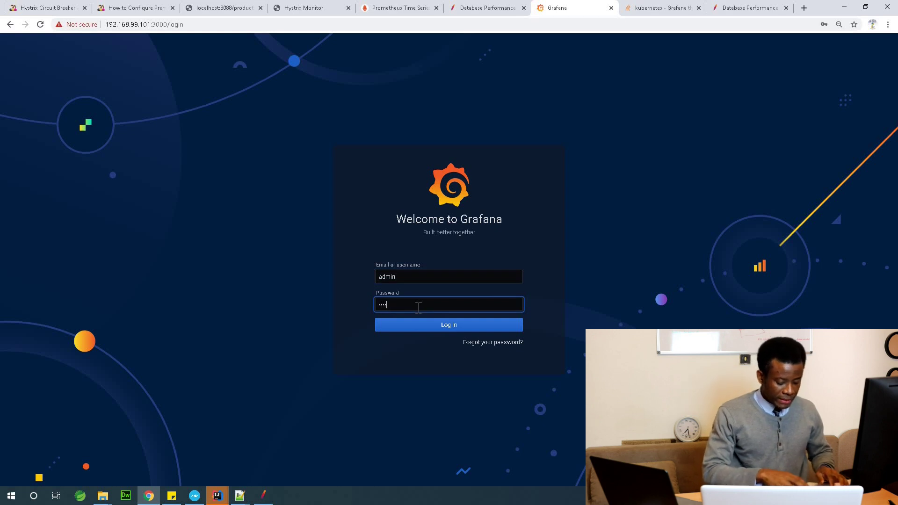
pyautogui.write('n')
pyautogui.click(430, 326)
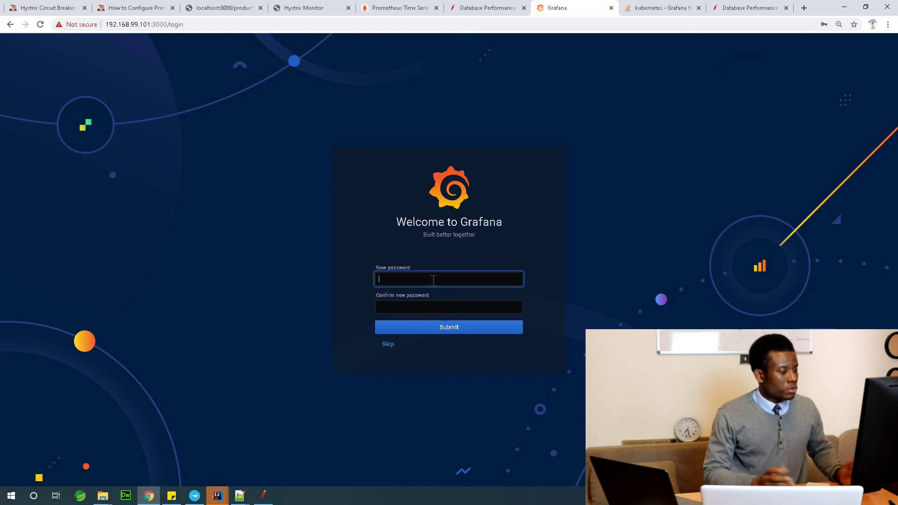
pyautogui.click(389, 345)
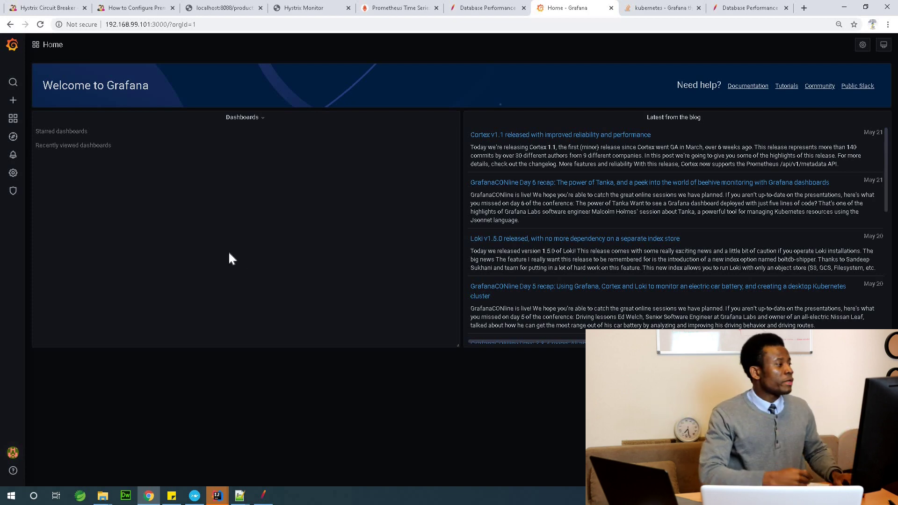
# Step: Copy the Prometheus server address 192.168.99.101:9090 from the Prometheus page's address bar
pyautogui.click(395, 11)
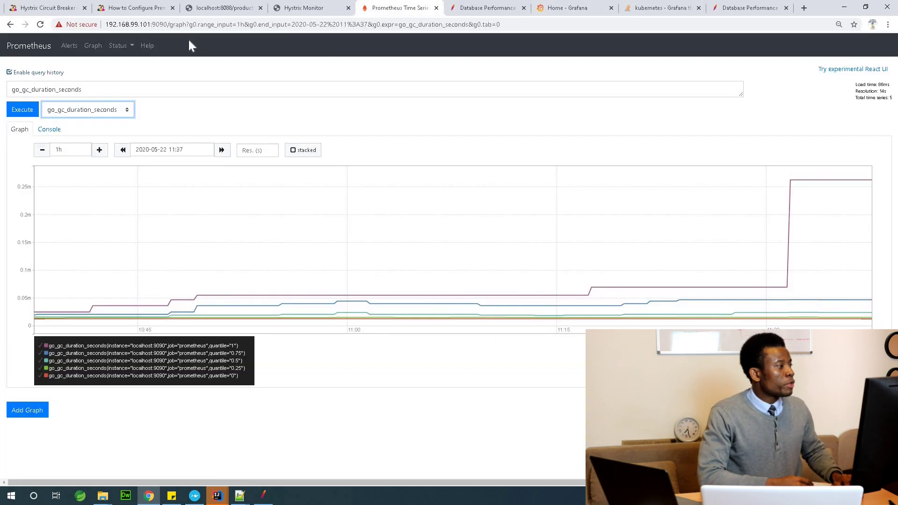
pyautogui.moveTo(168, 24); pyautogui.dragTo(120, 24)
pyautogui.rightClick(122, 24)
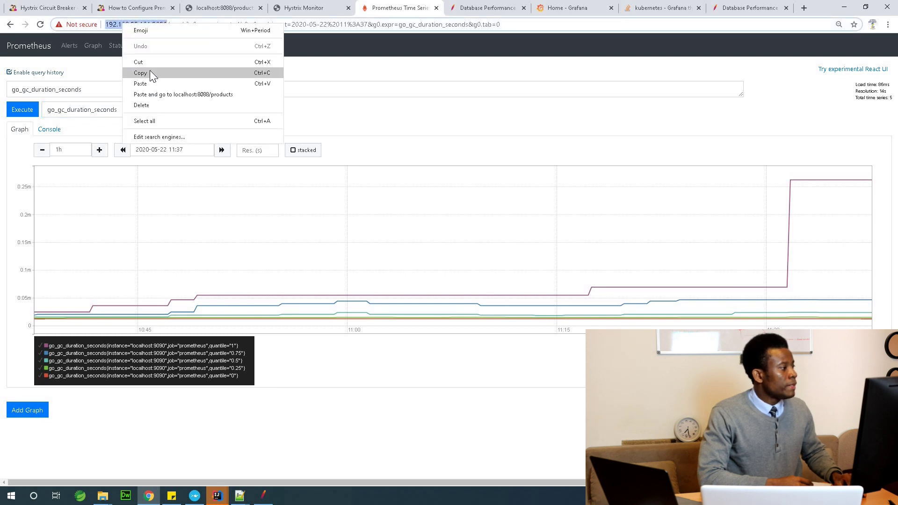
pyautogui.click(153, 72)
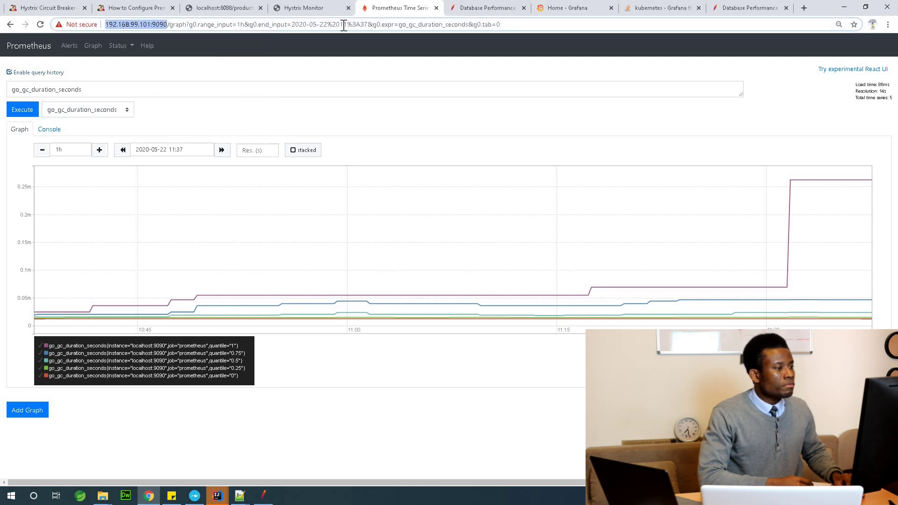
# Step: Back in Grafana, open Configuration > Data Sources
pyautogui.click(557, 10)
pyautogui.moveTo(13, 101)
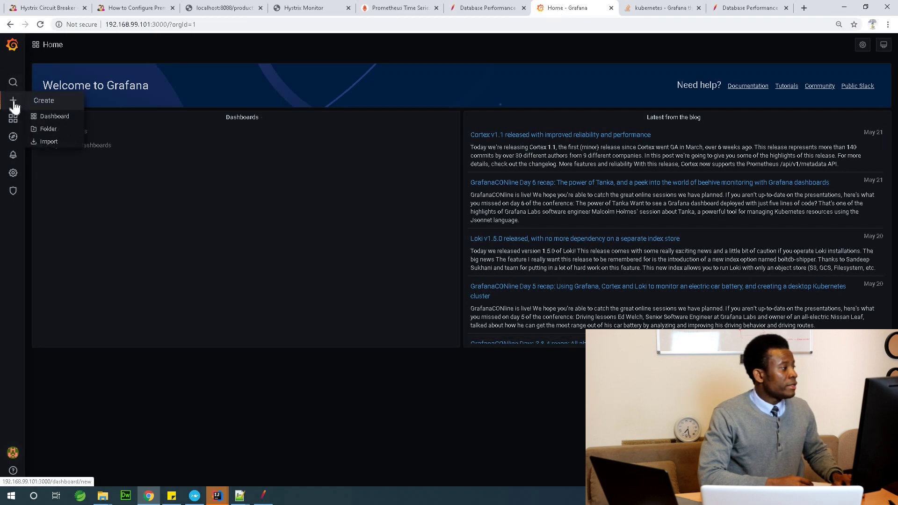
pyautogui.moveTo(12, 160)
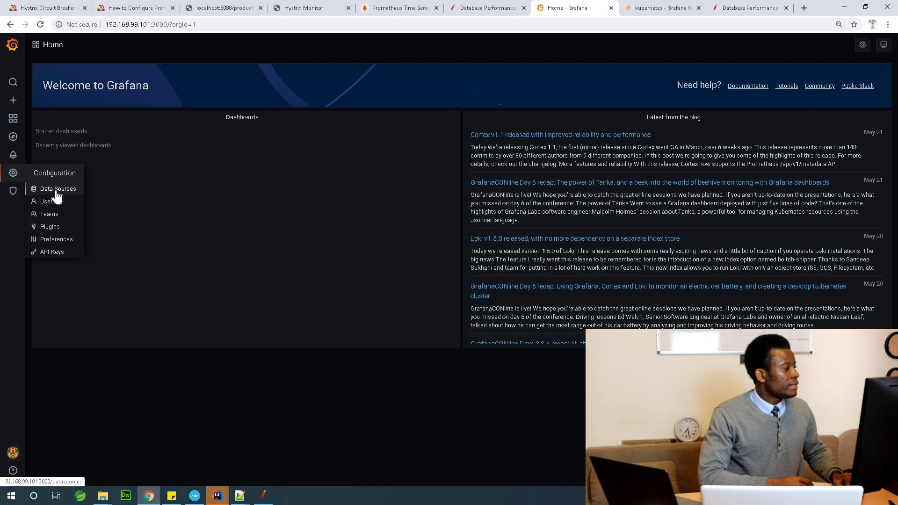
pyautogui.click(56, 190)
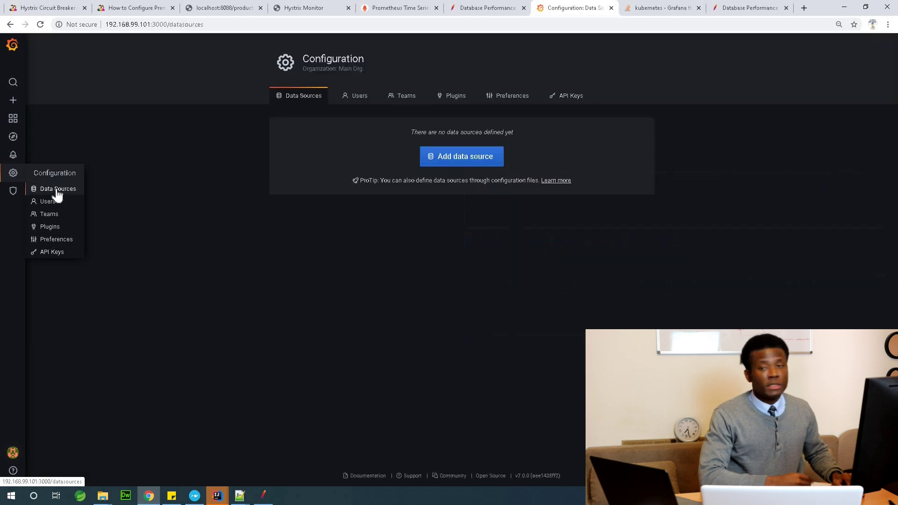
# Step: Add a new data source of type Prometheus from the Time series databases list
pyautogui.click(465, 163)
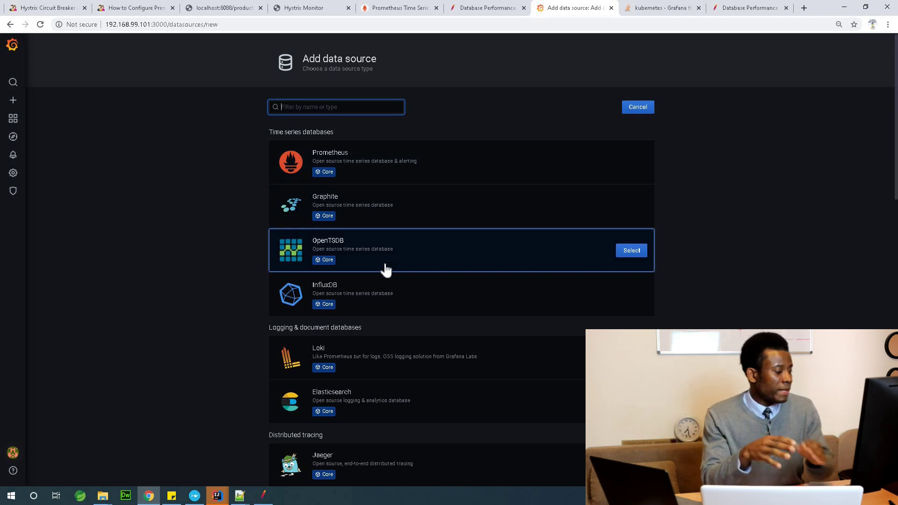
pyautogui.scroll(-1, 367, 369)
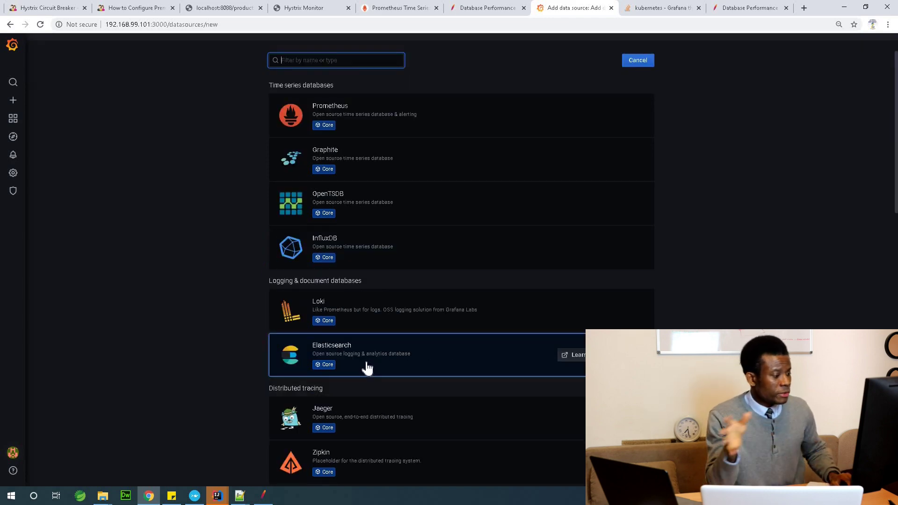
pyautogui.scroll(-9, 367, 369)
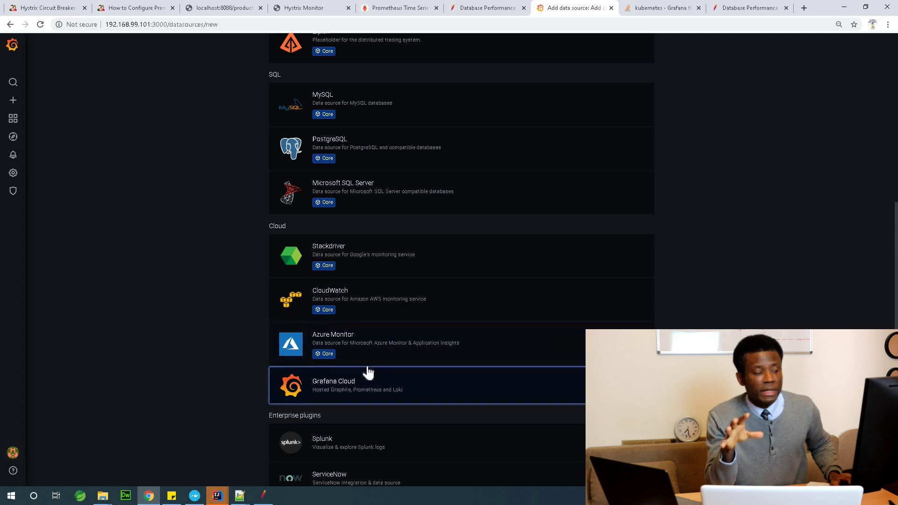
pyautogui.scroll(7, 368, 365)
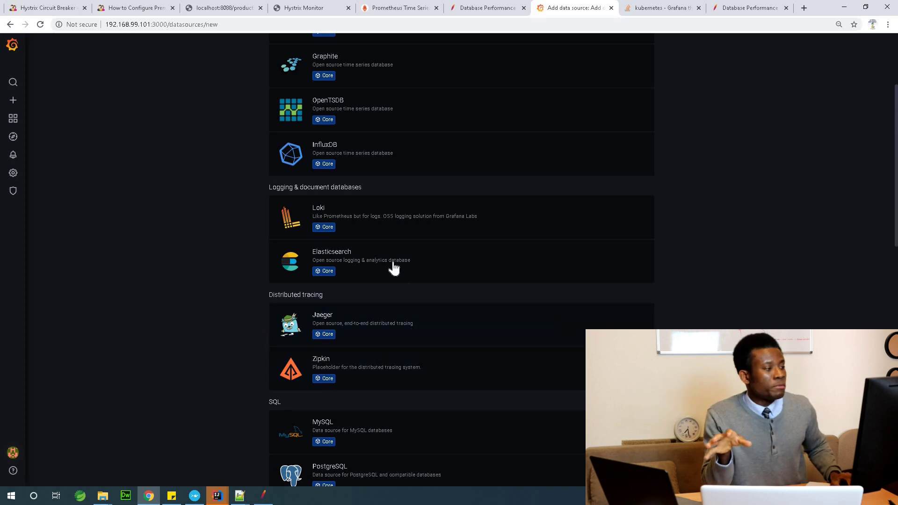
pyautogui.scroll(3, 393, 267)
pyautogui.click(384, 159)
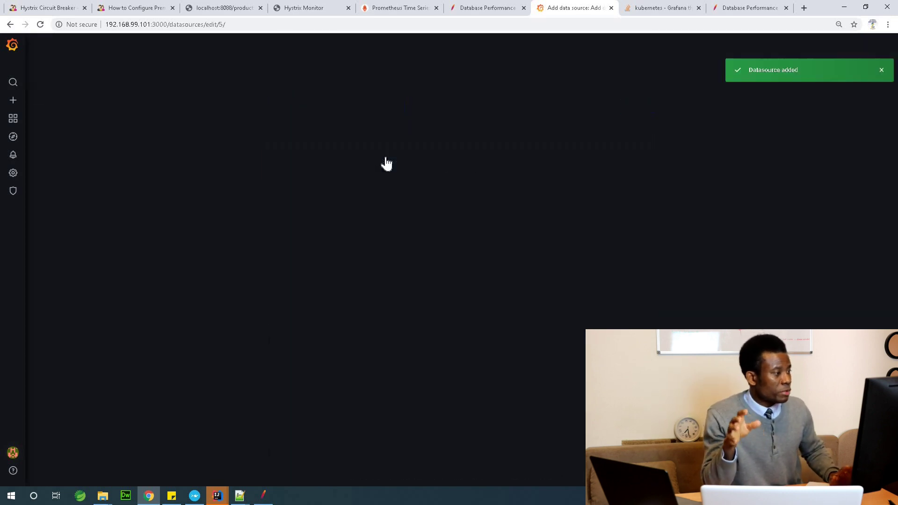
pyautogui.click(396, 171)
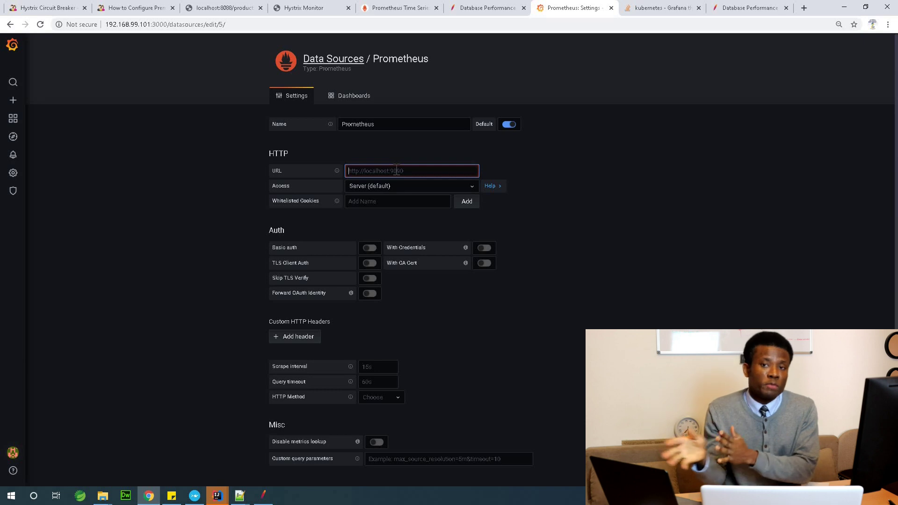
pyautogui.hotkey('ctrl', 'v')
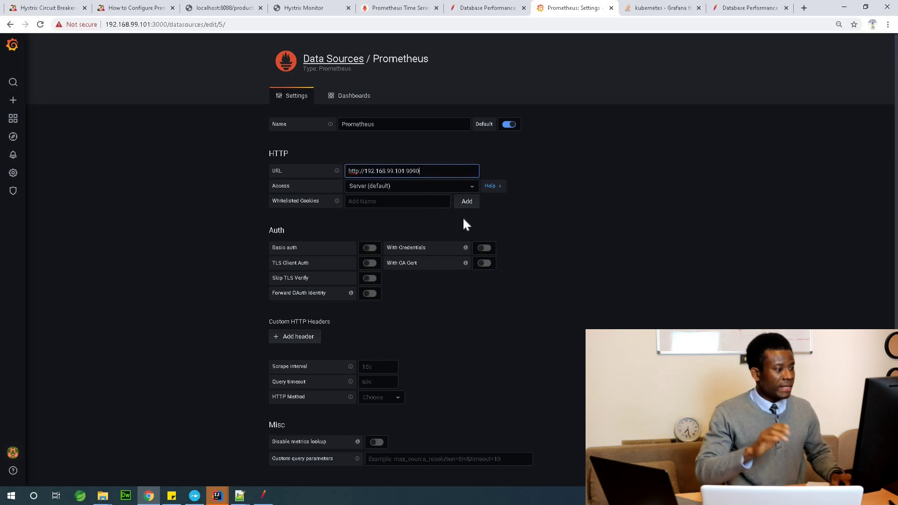
pyautogui.scroll(-3, 479, 233)
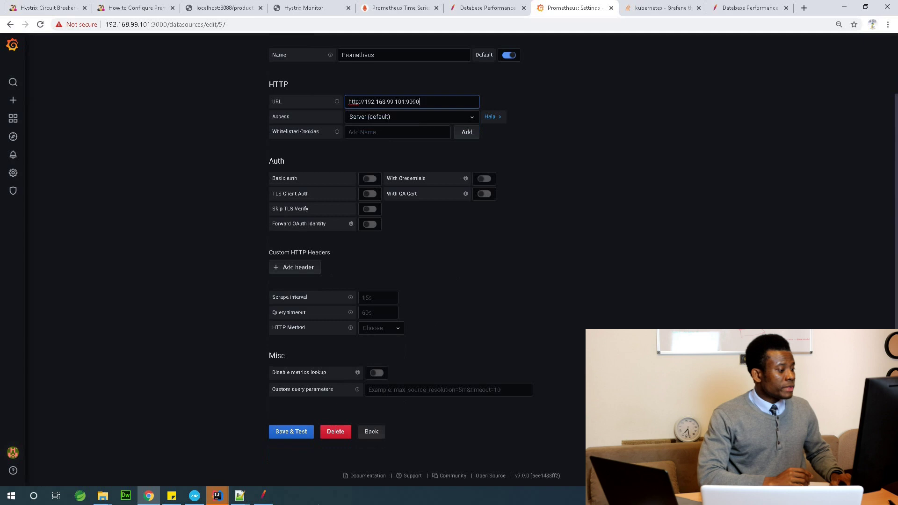
pyautogui.click(291, 431)
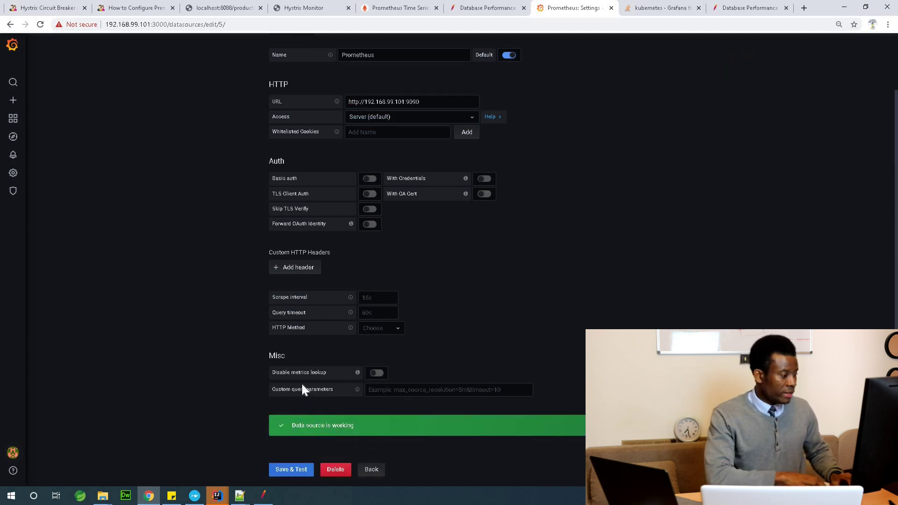
pyautogui.hotkey('ctrl', '+')
pyautogui.scroll(-2, 332, 408)
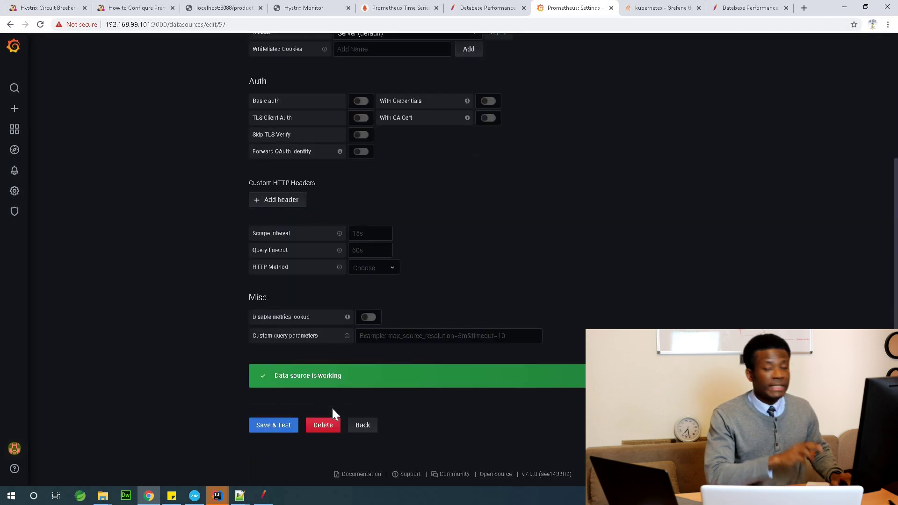
pyautogui.scroll(4, 485, 262)
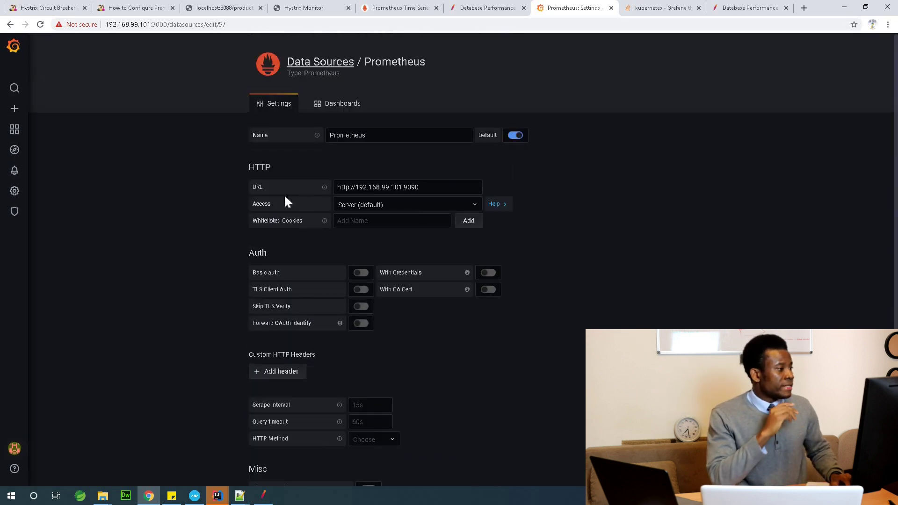
# Step: Create a new dashboard with an empty panel in edit view, then return to Prometheus
pyautogui.moveTo(11, 112)
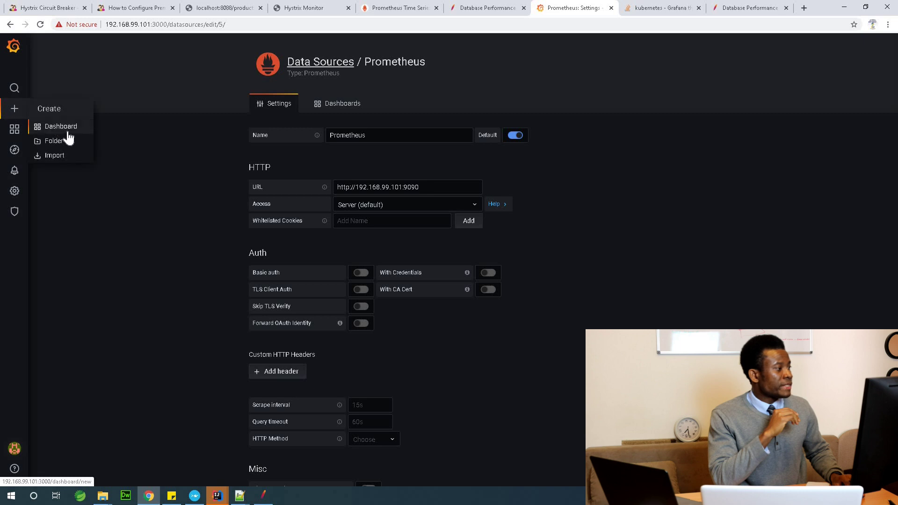
pyautogui.click(68, 131)
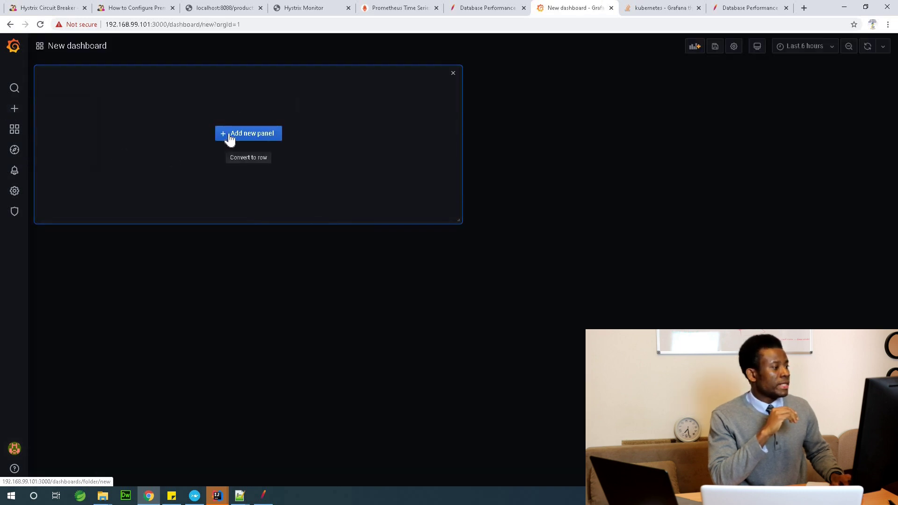
pyautogui.click(230, 138)
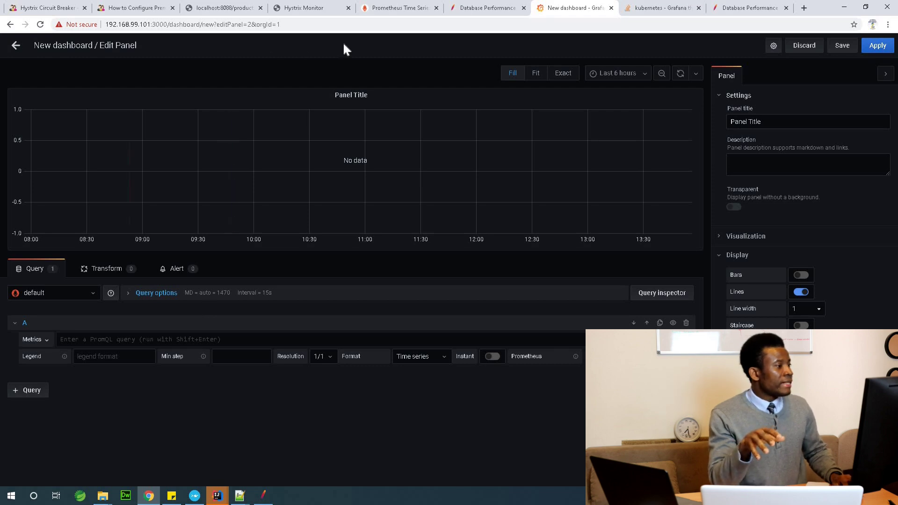
pyautogui.click(399, 11)
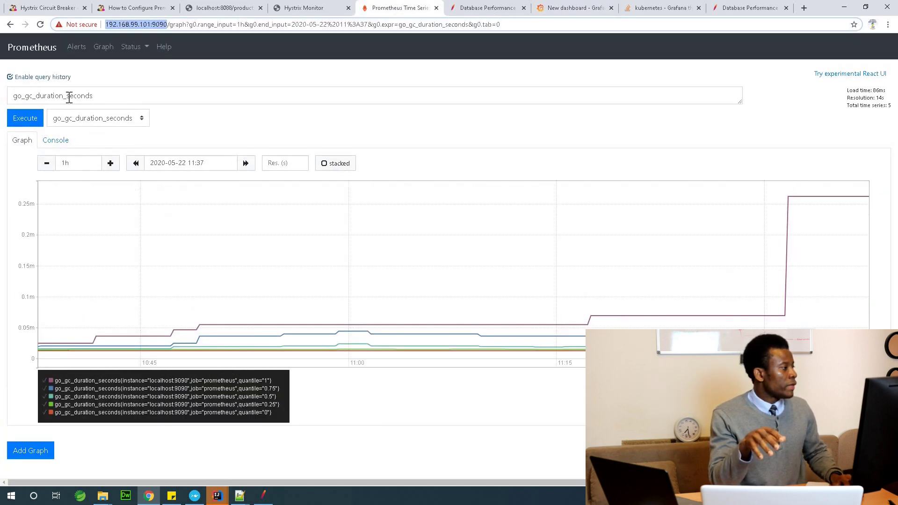
# Step: Copy the go_gc_duration_seconds query text from the Prometheus expression field
pyautogui.moveTo(102, 99); pyautogui.dragTo(11, 96)
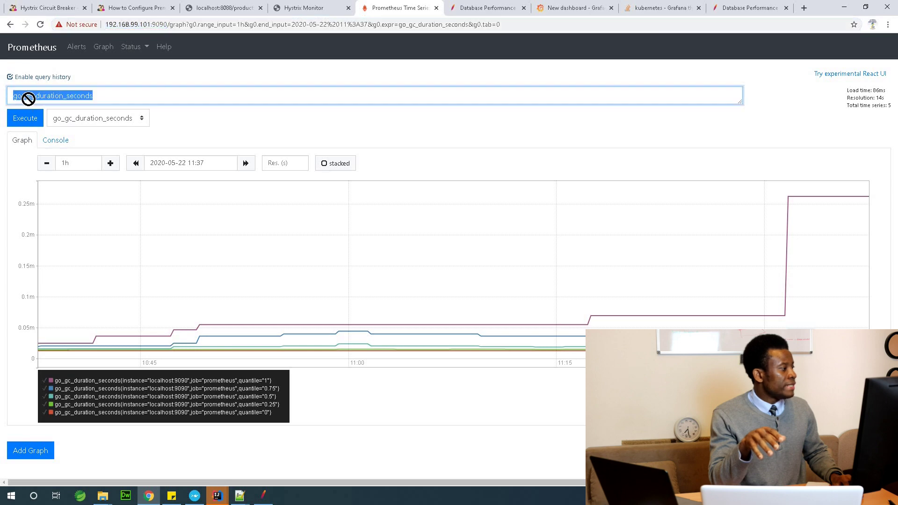
pyautogui.rightClick(52, 99)
pyautogui.click(78, 131)
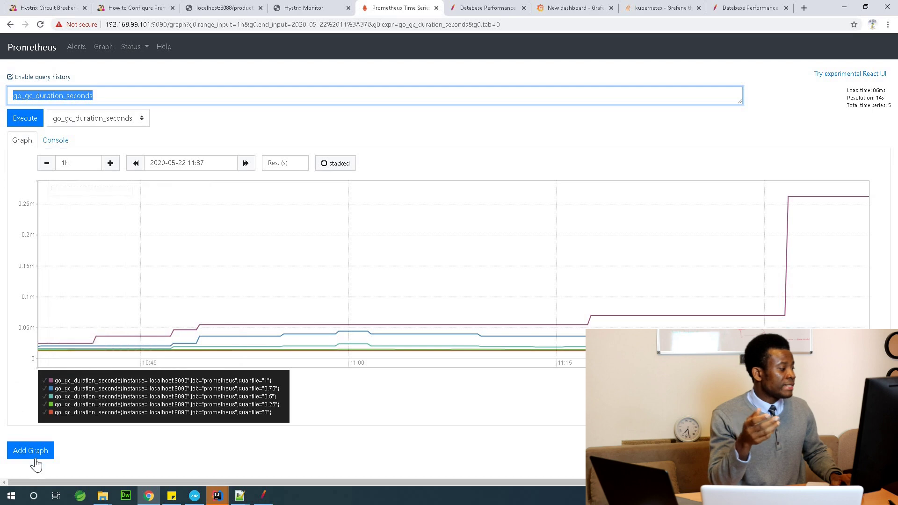
# Step: Add a second graph running go_memstats_heap_idle_bytes, then return to Grafana's panel editor
pyautogui.click(32, 451)
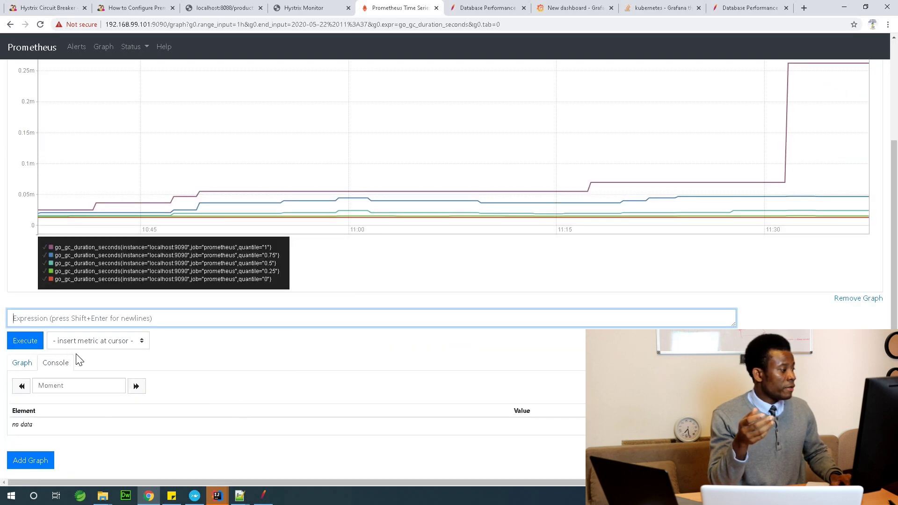
pyautogui.click(122, 348)
pyautogui.click(93, 273)
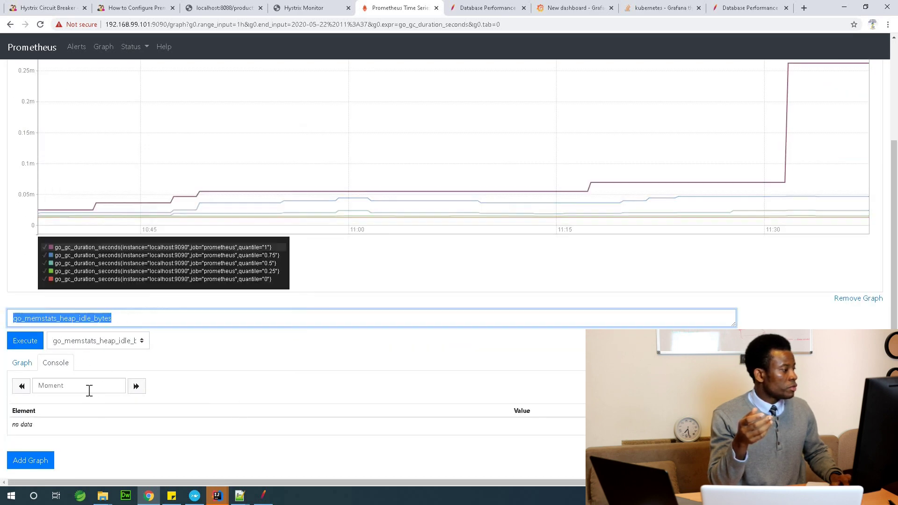
pyautogui.click(18, 348)
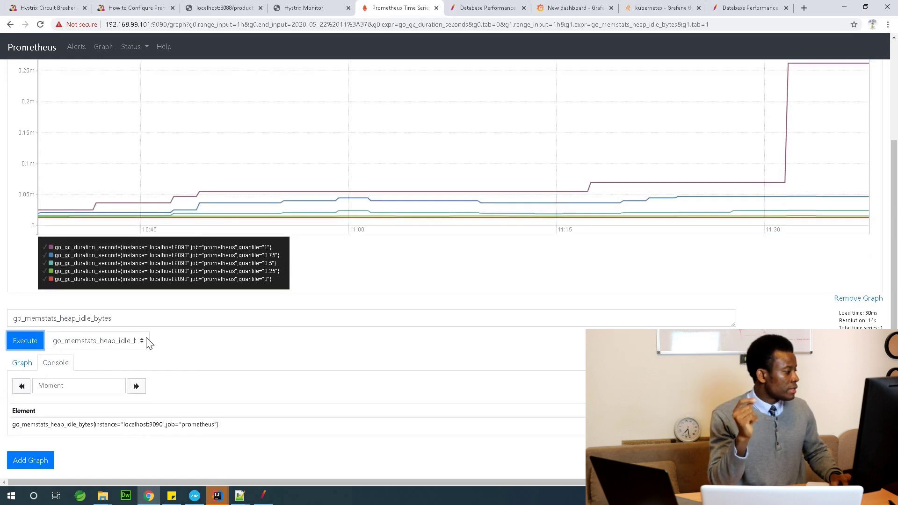
pyautogui.scroll(3, 461, 126)
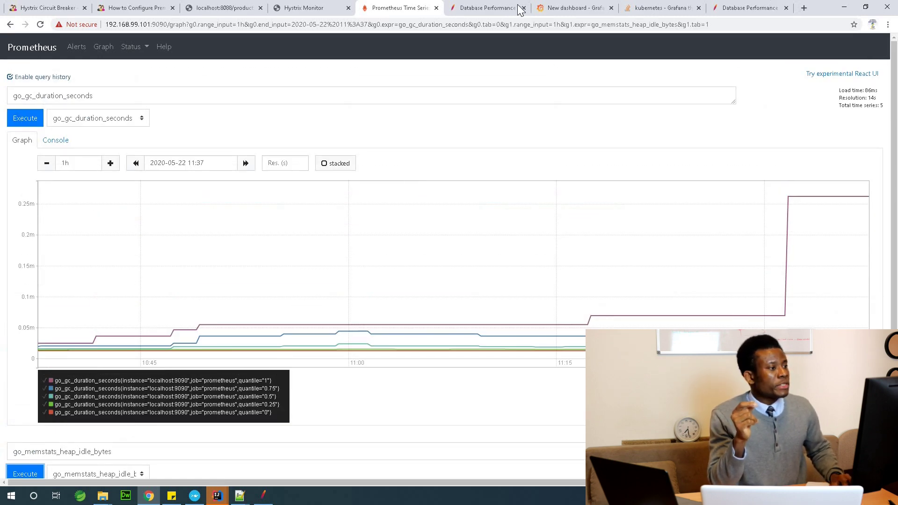
pyautogui.click(588, 8)
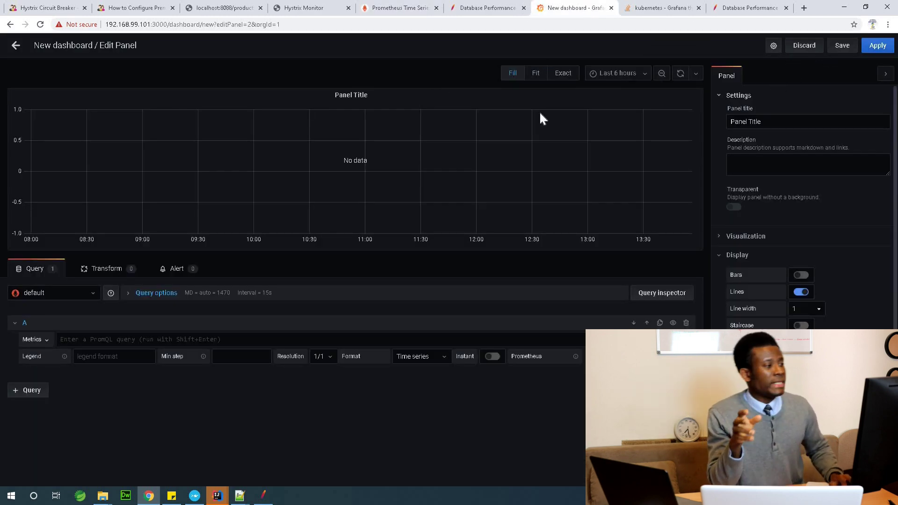
# Step: Paste go_gc_duration_seconds as query A, preview Fit/Exact/Fill, and delete the empty query B
pyautogui.click(118, 339)
pyautogui.hotkey('ctrl', 'v')
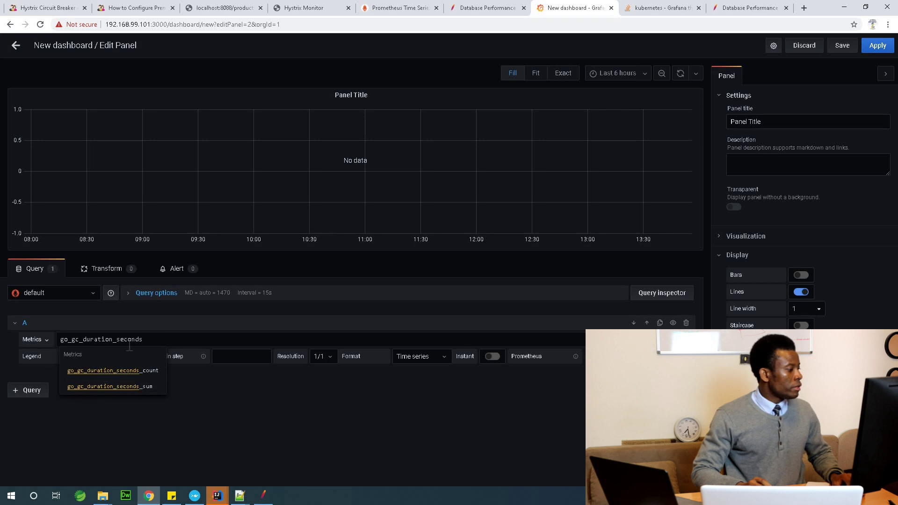
pyautogui.click(32, 390)
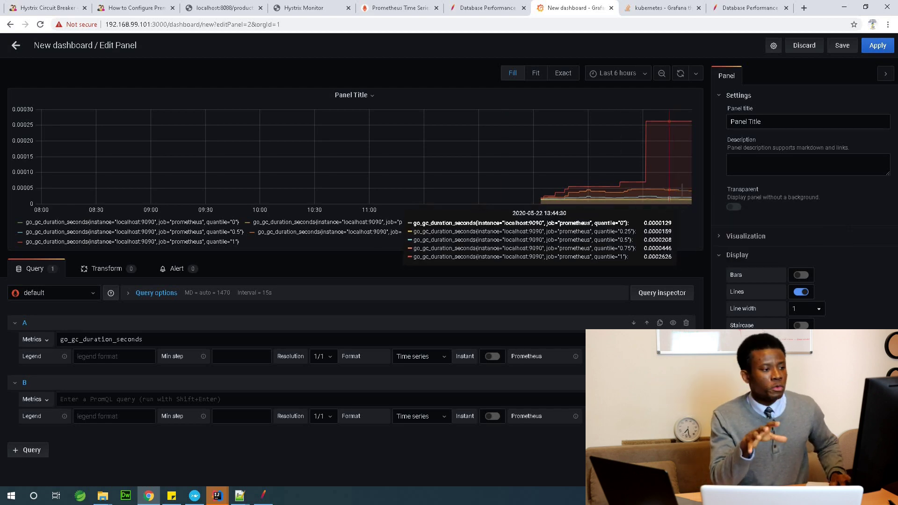
pyautogui.click(536, 79)
pyautogui.click(556, 80)
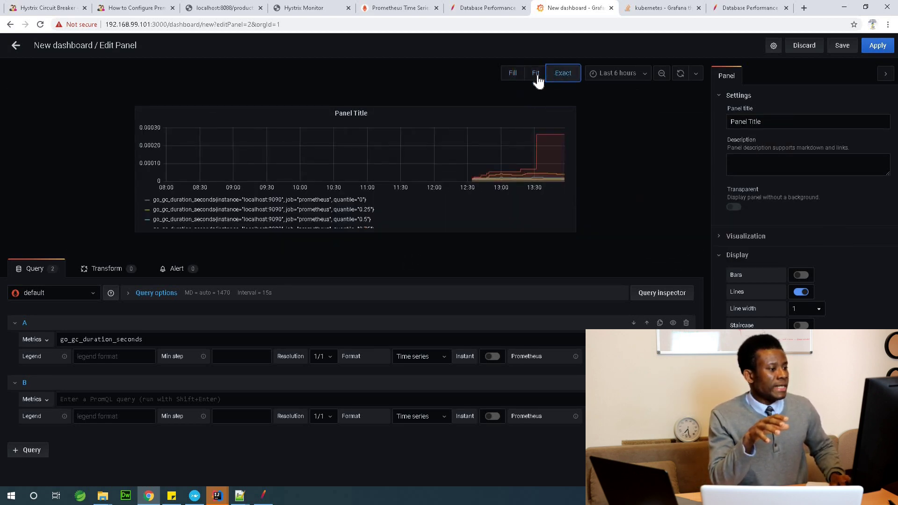
pyautogui.click(509, 76)
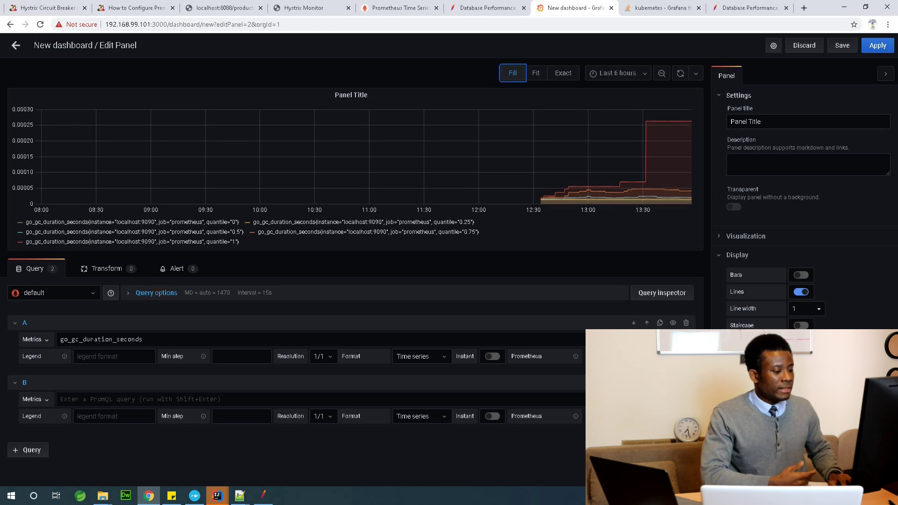
pyautogui.click(686, 382)
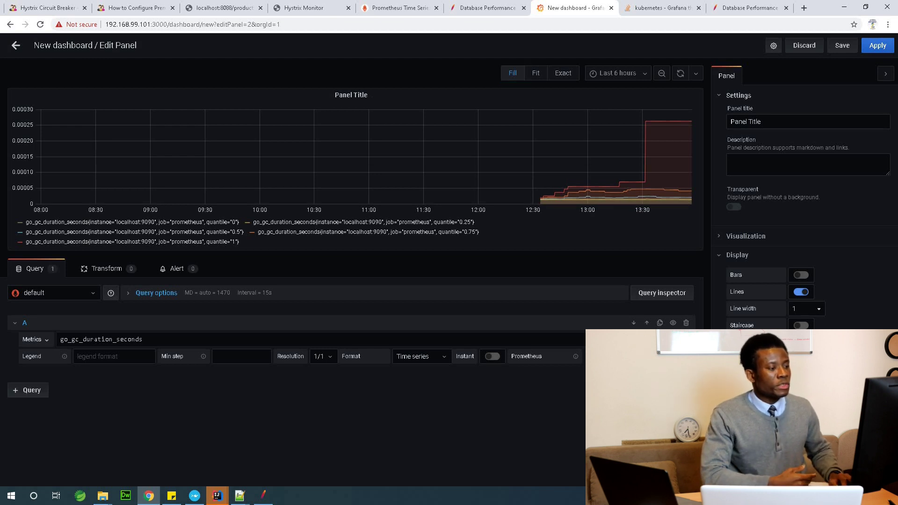
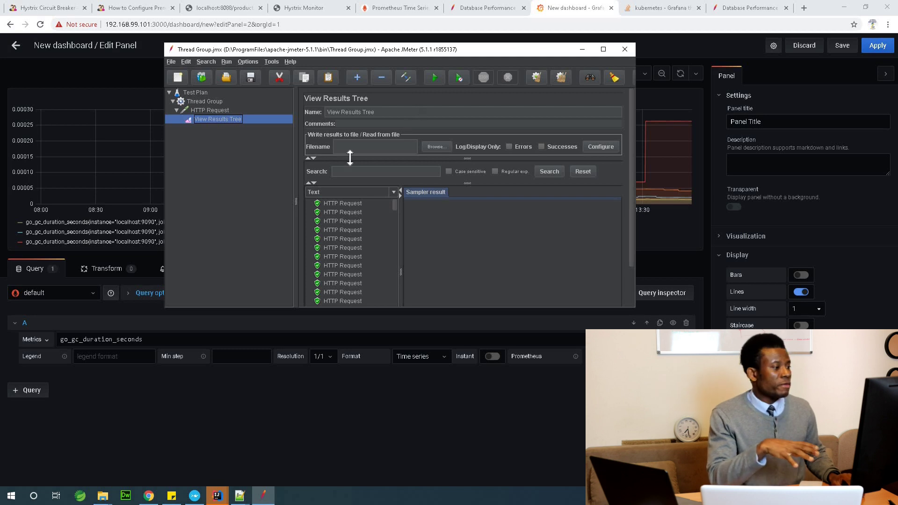
# Step: Highlight the JMeter executable path in runTest.bat and show JMeter's Test Plan settings
pyautogui.click(237, 502)
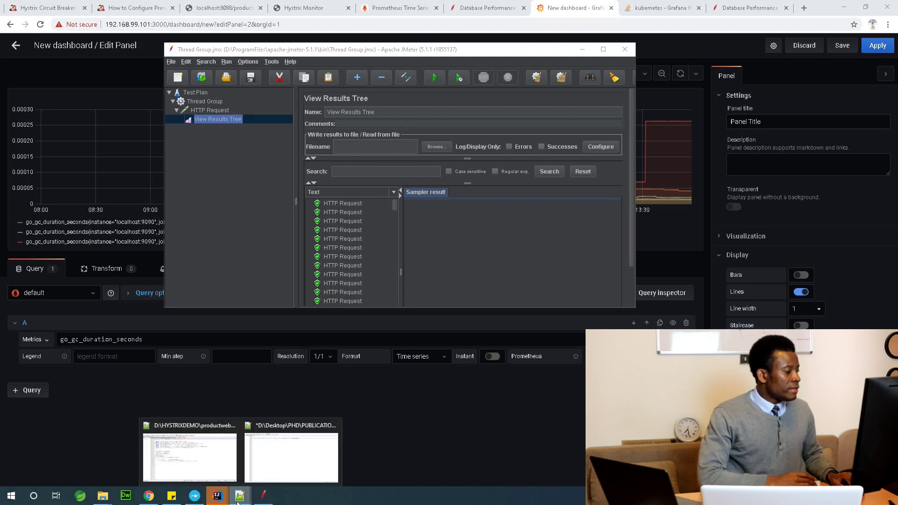
pyautogui.click(285, 468)
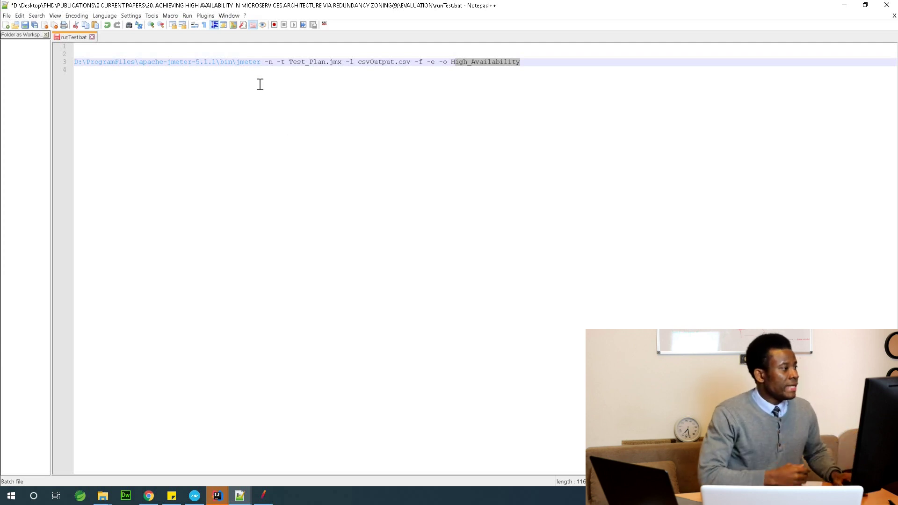
pyautogui.moveTo(261, 62); pyautogui.dragTo(76, 62)
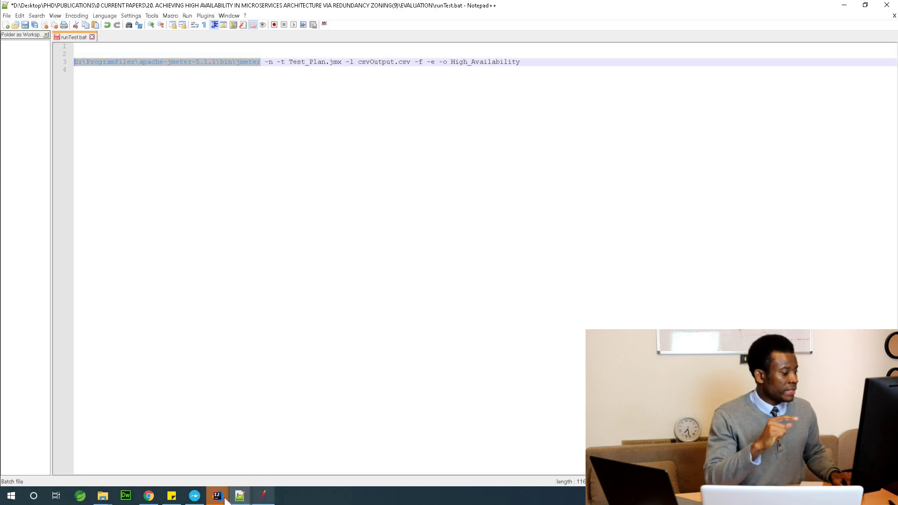
pyautogui.click(264, 495)
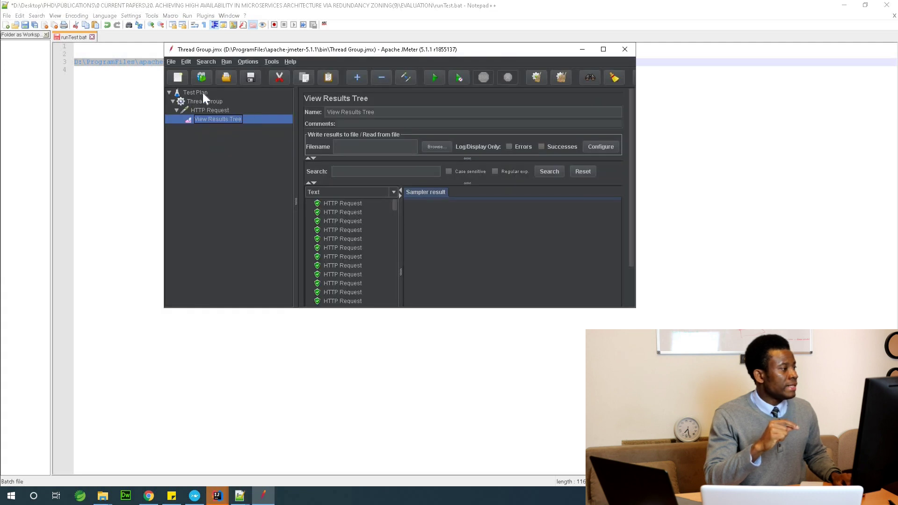
pyautogui.click(203, 93)
# Step: Highlight csvOutput.csv and the High_Availability folder in runTest.bat, then minimize Notepad++
pyautogui.click(431, 340)
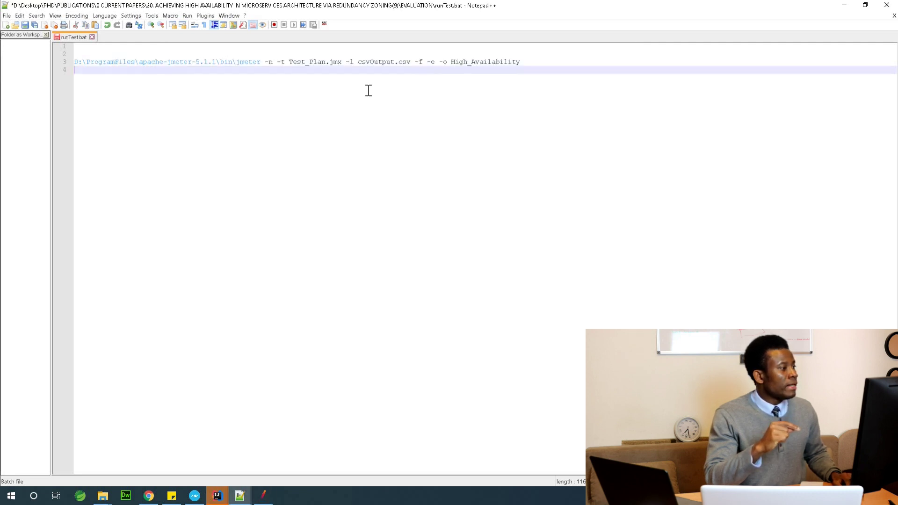
pyautogui.doubleClick(377, 62)
pyautogui.keyDown('shift'); pyautogui.click(407, 62); pyautogui.keyUp('shift')
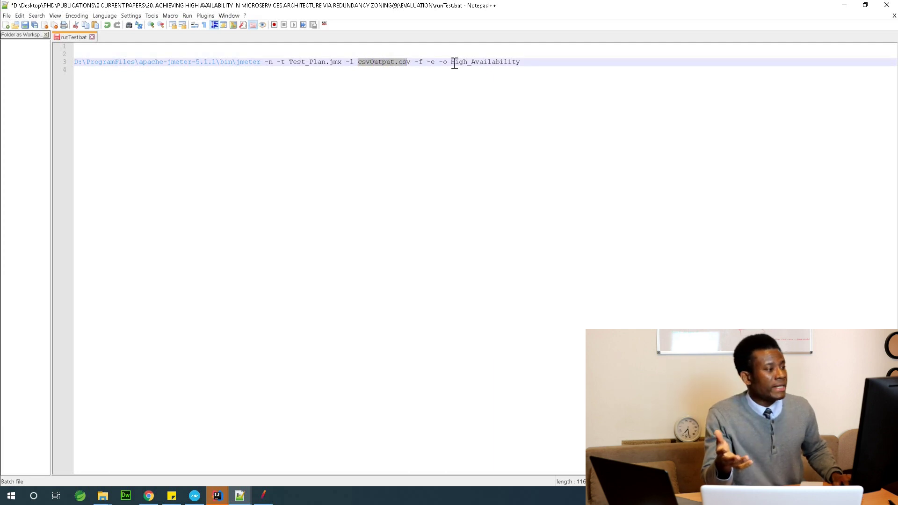
pyautogui.moveTo(452, 62); pyautogui.dragTo(517, 62)
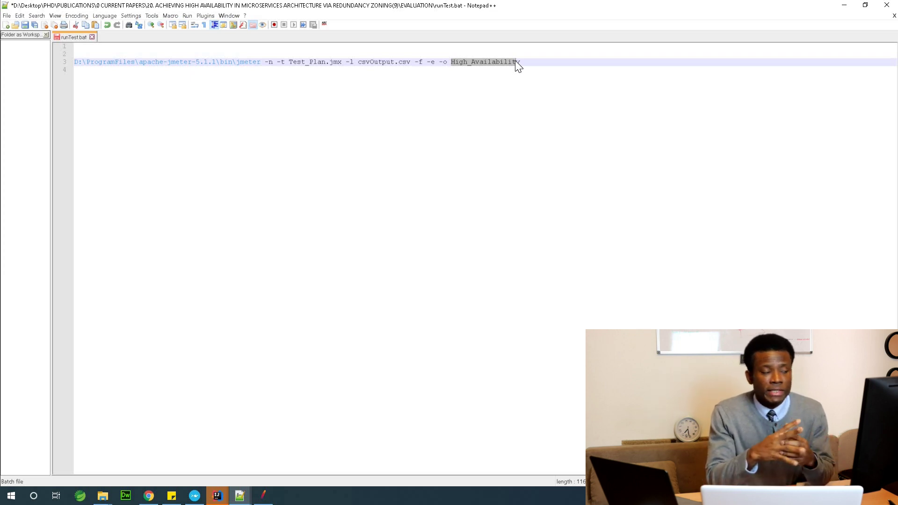
pyautogui.click(844, 6)
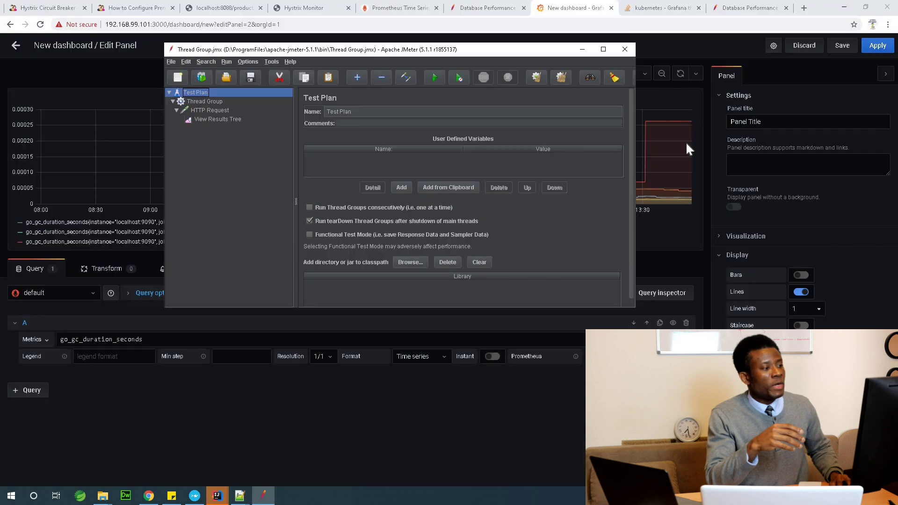
pyautogui.click(107, 496)
# Step: Go up to EVALUATION, enter High_Availability and open its index.html report
pyautogui.click(60, 461)
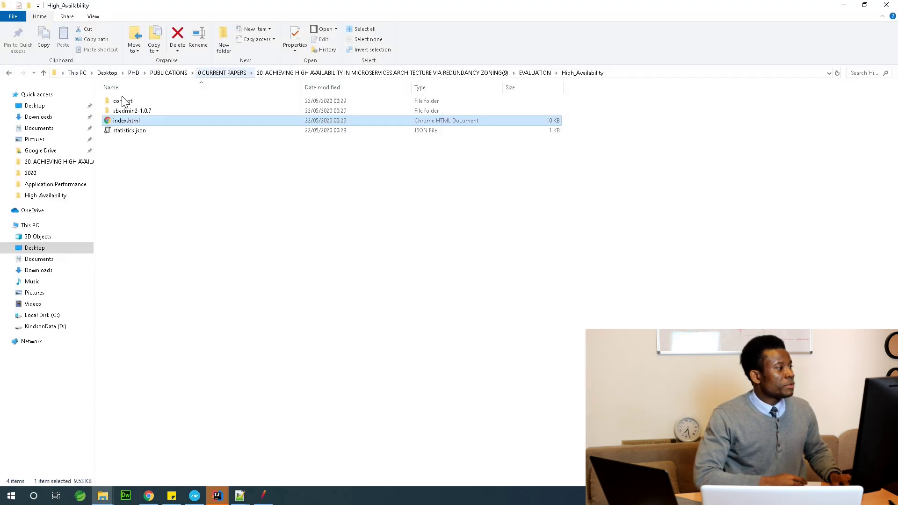
pyautogui.click(534, 74)
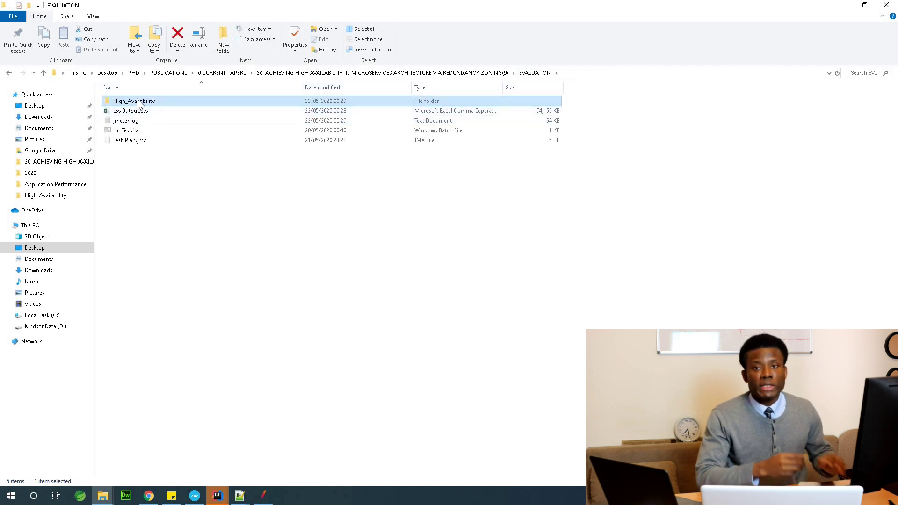
pyautogui.moveTo(138, 104)
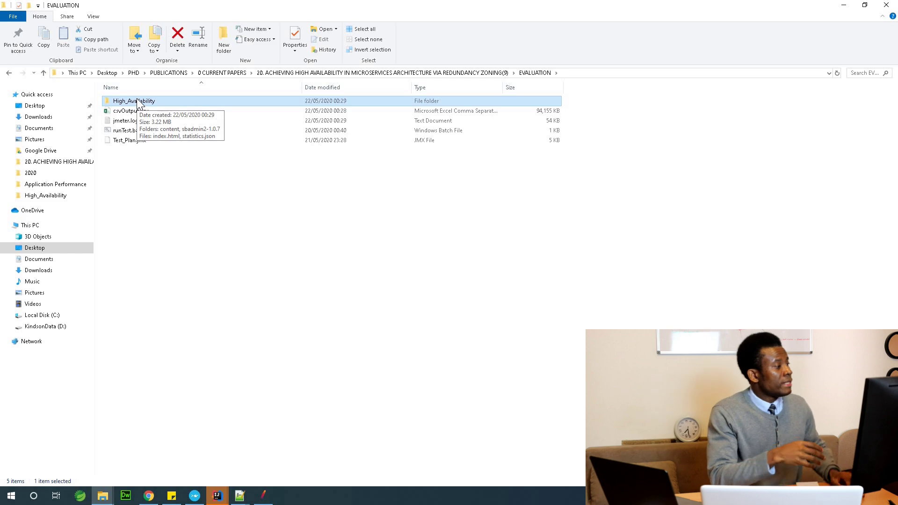
pyautogui.doubleClick(138, 102)
pyautogui.click(140, 119)
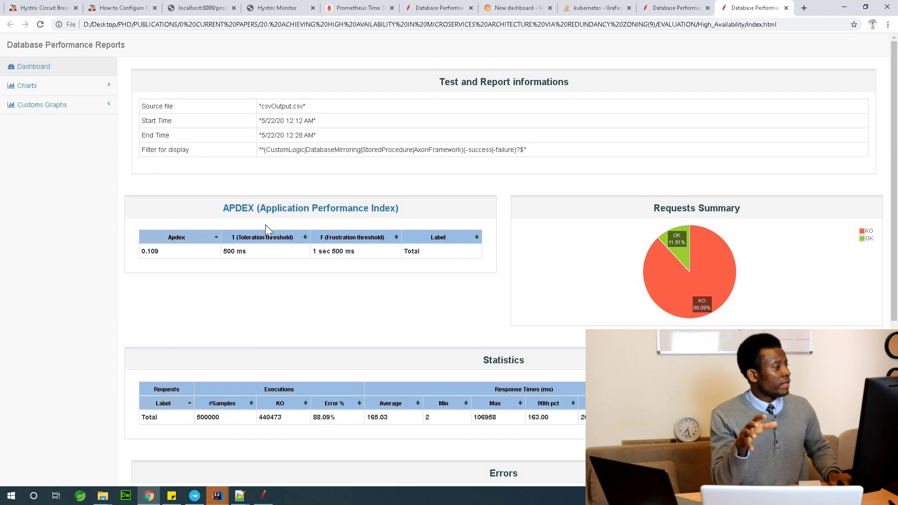
# Step: Expand Codes Per Second on the Throughput charts page, then view the Hystrix Circuit Breaker article
pyautogui.click(55, 93)
pyautogui.click(53, 130)
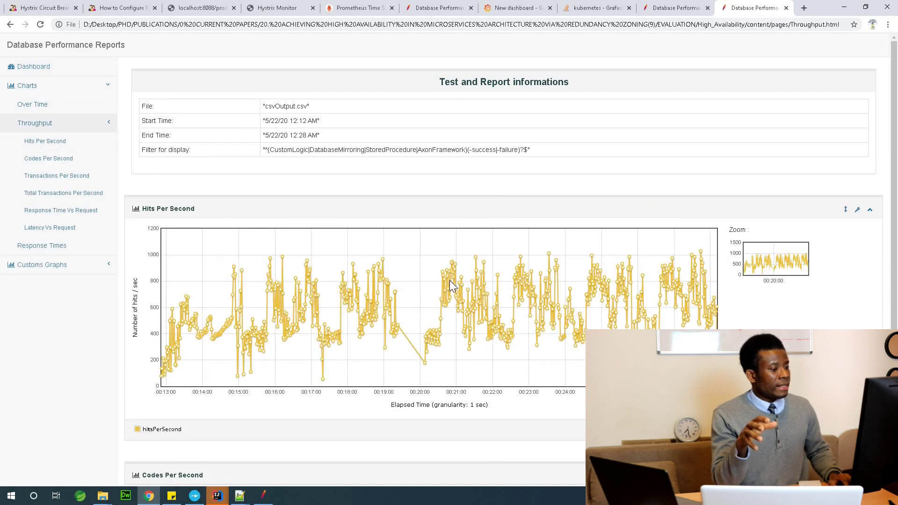
pyautogui.scroll(-4, 421, 285)
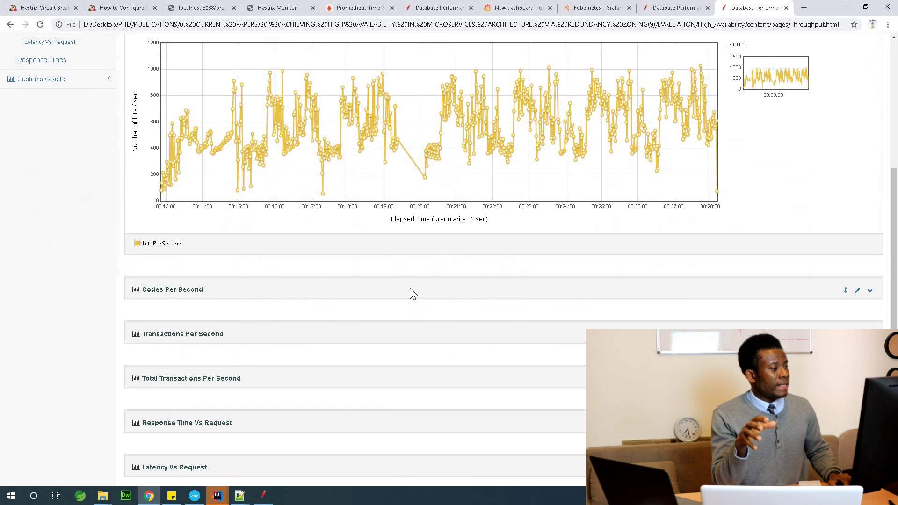
pyautogui.click(869, 291)
pyautogui.scroll(-5, 711, 278)
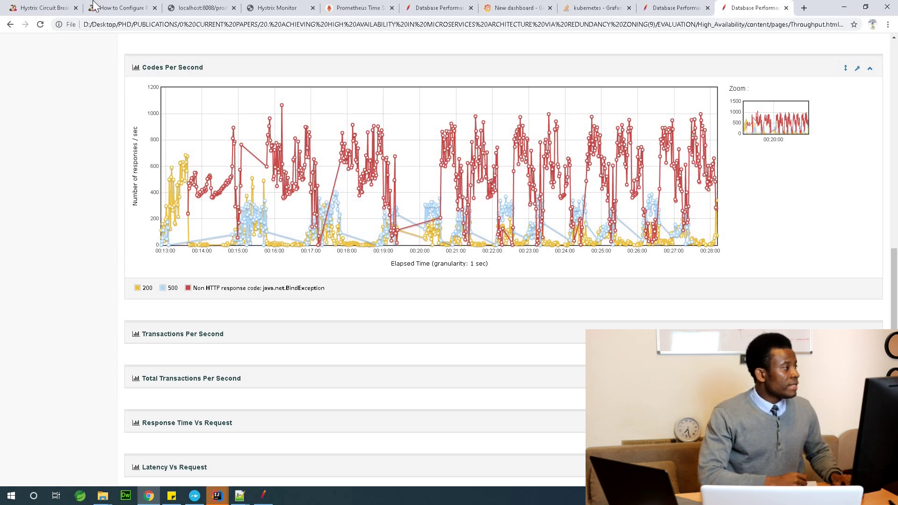
pyautogui.click(61, 9)
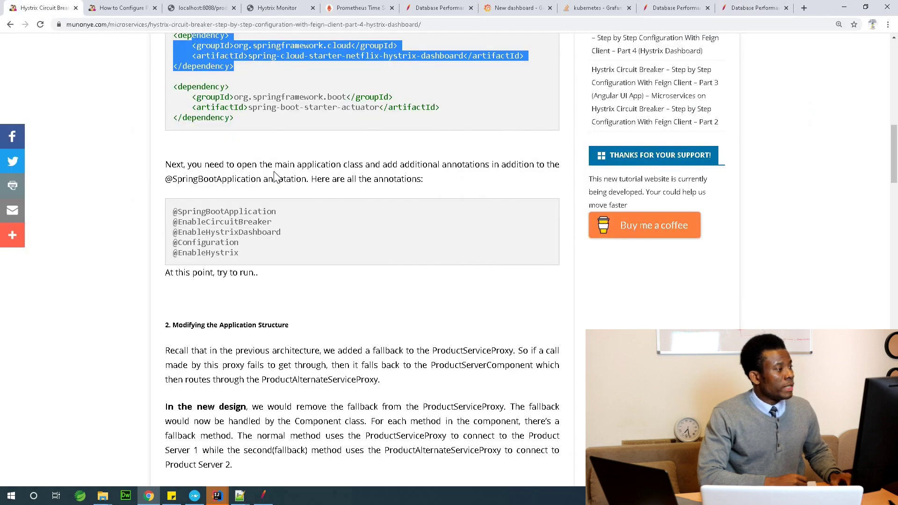
pyautogui.scroll(15, 274, 177)
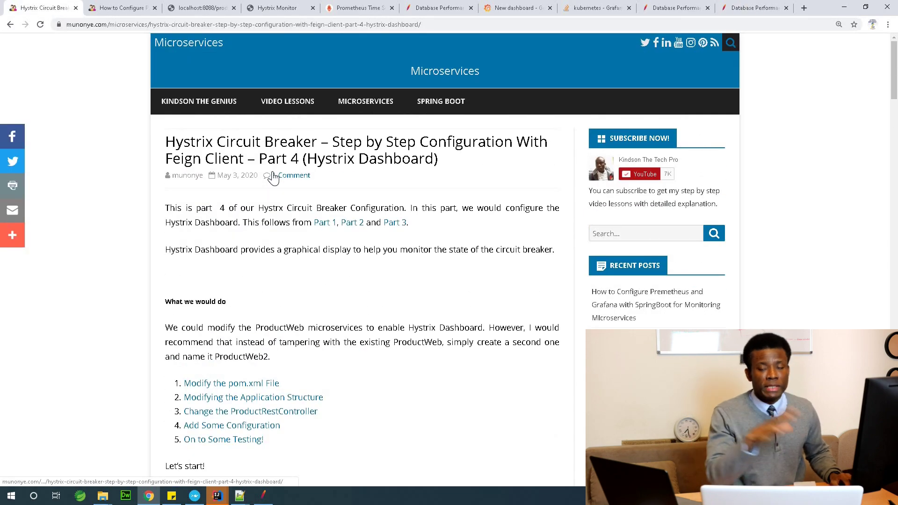